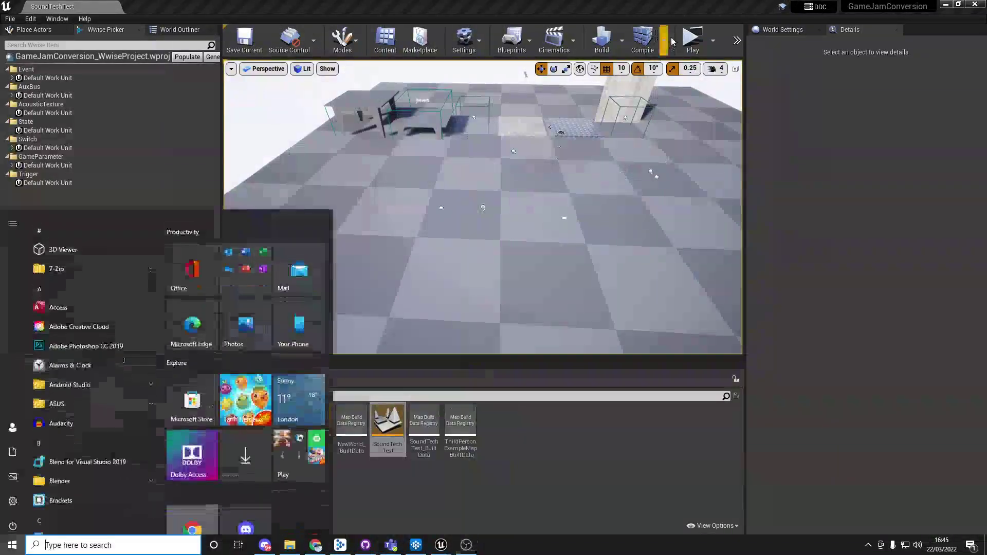
# Launch a standalone preview of the GameJamConversion level and walk the character toward the platforms.
pyautogui.click(692, 40)
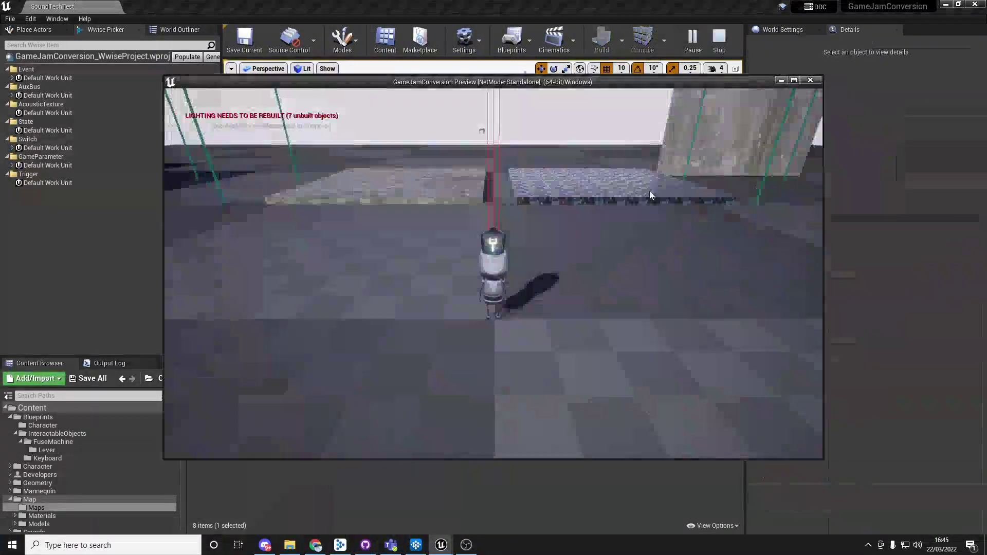
pyautogui.click(649, 197)
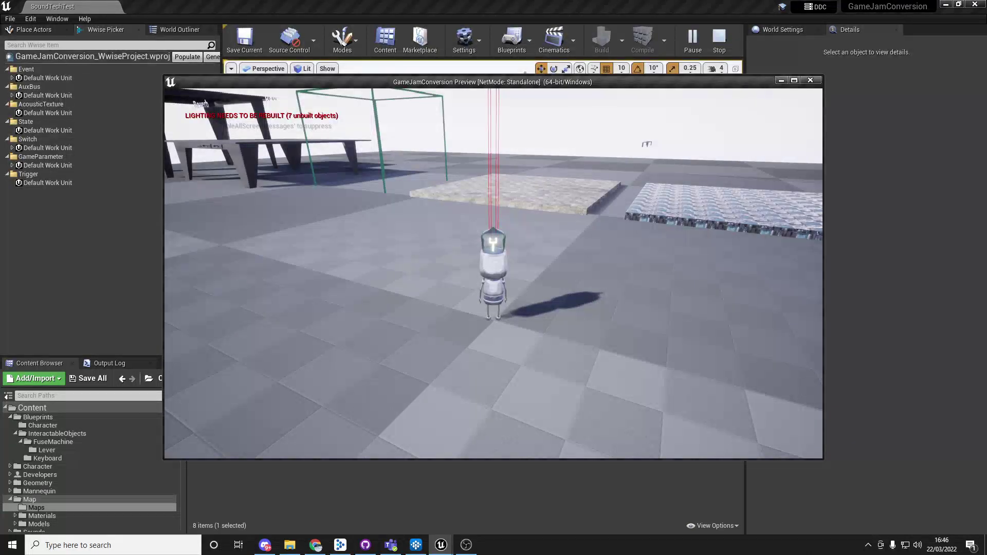
pyautogui.press('w')
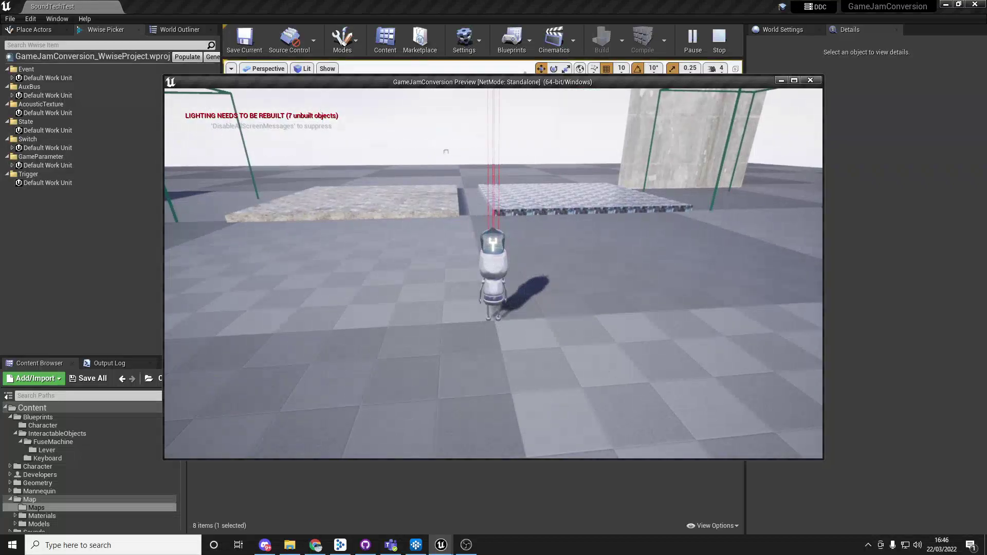
pyautogui.press('w')
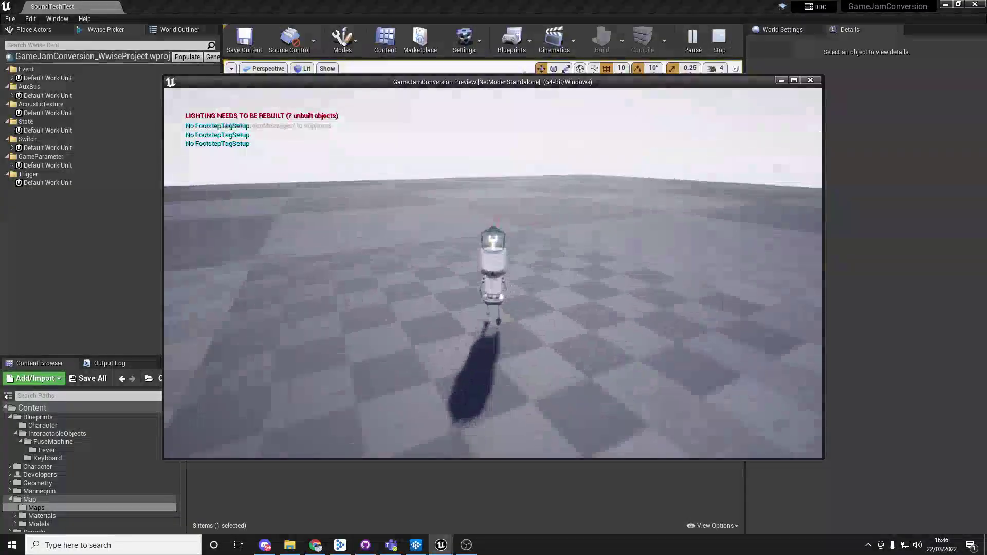
pyautogui.press('w')
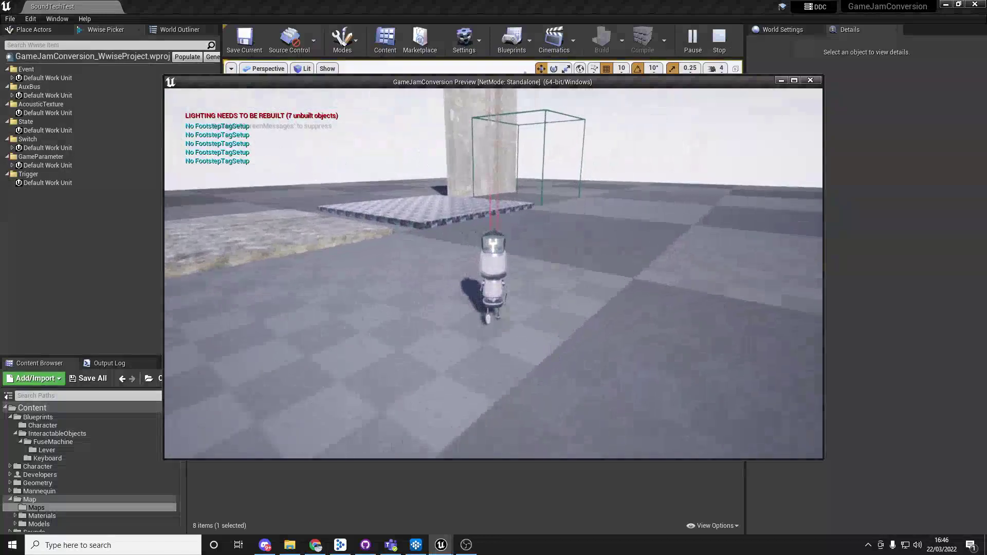
pyautogui.press('w')
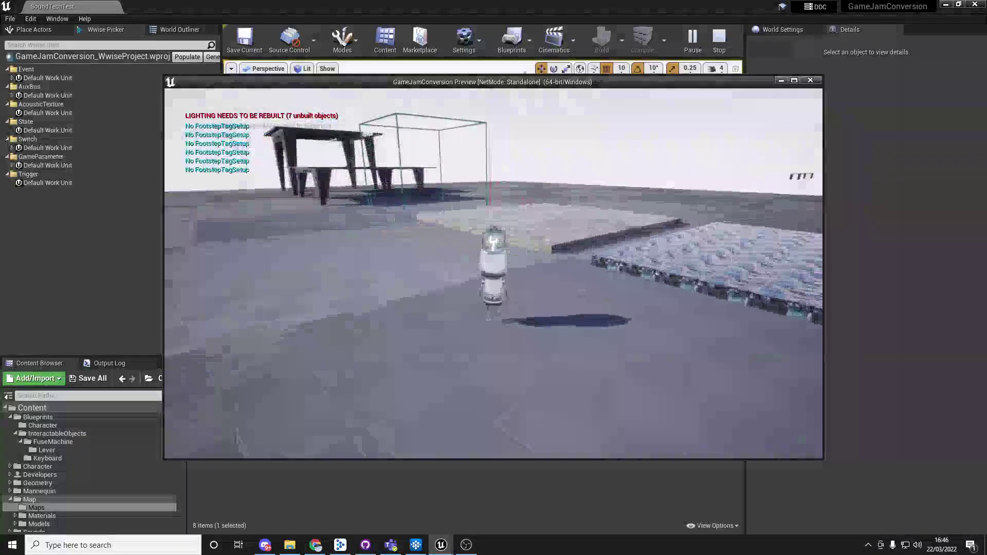
pyautogui.press('w')
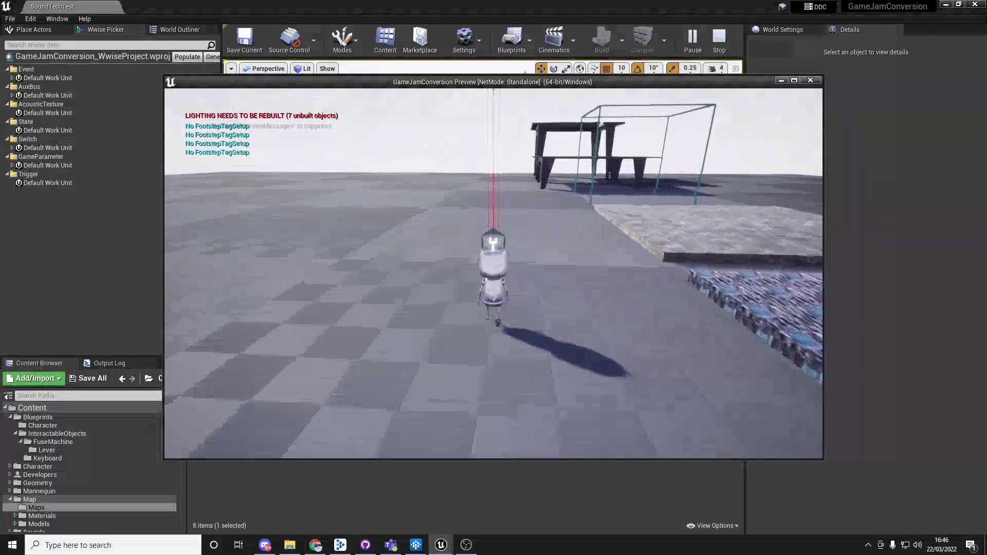
pyautogui.press('w')
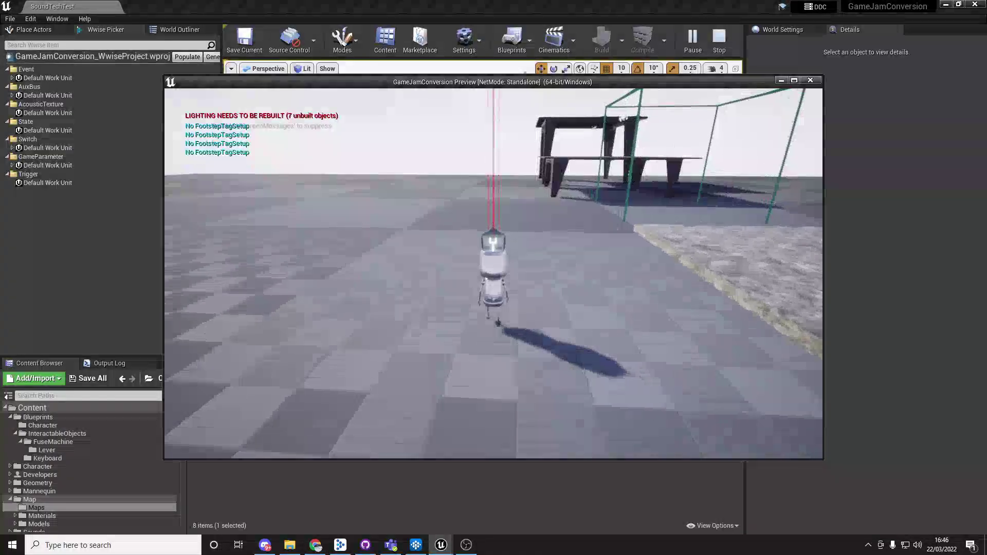
pyautogui.press('w')
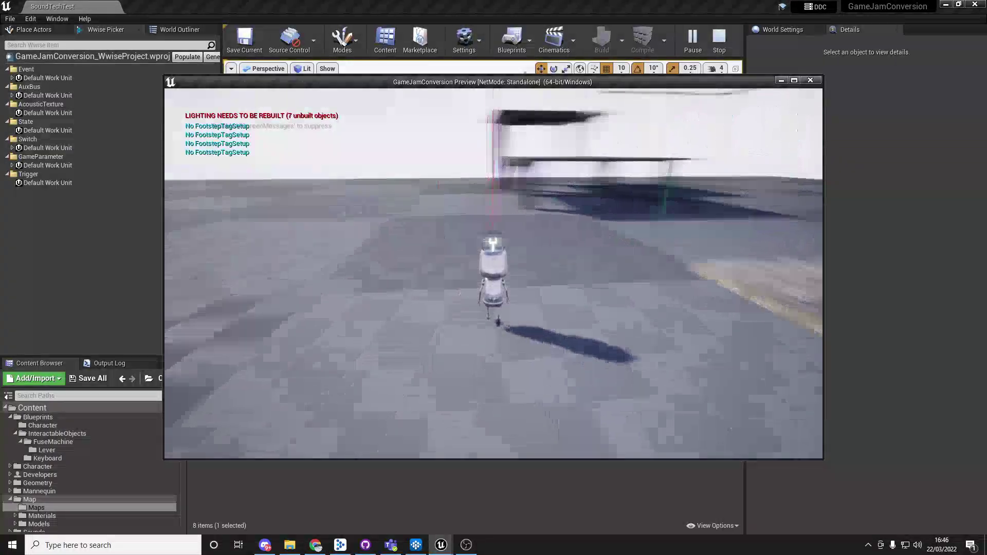
pyautogui.press('w')
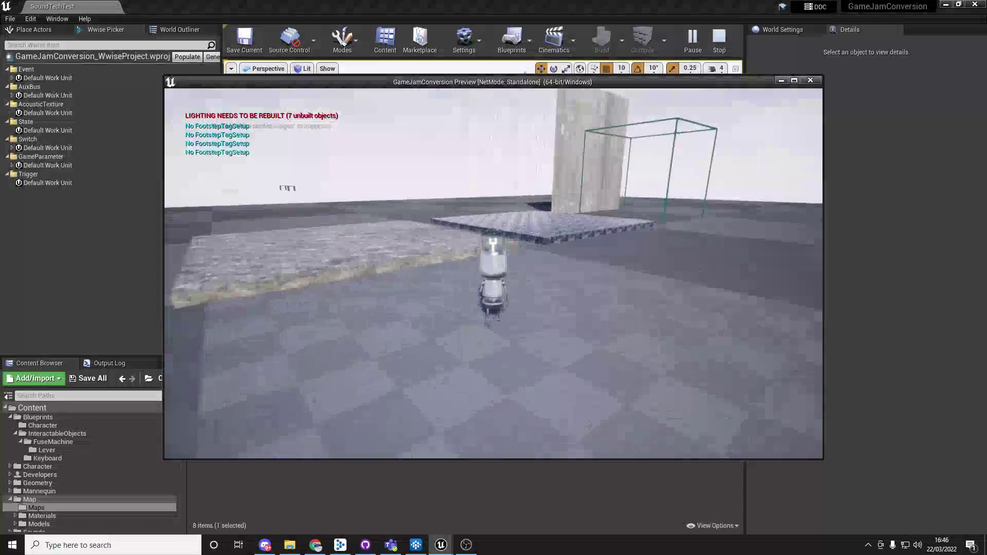
pyautogui.press('w')
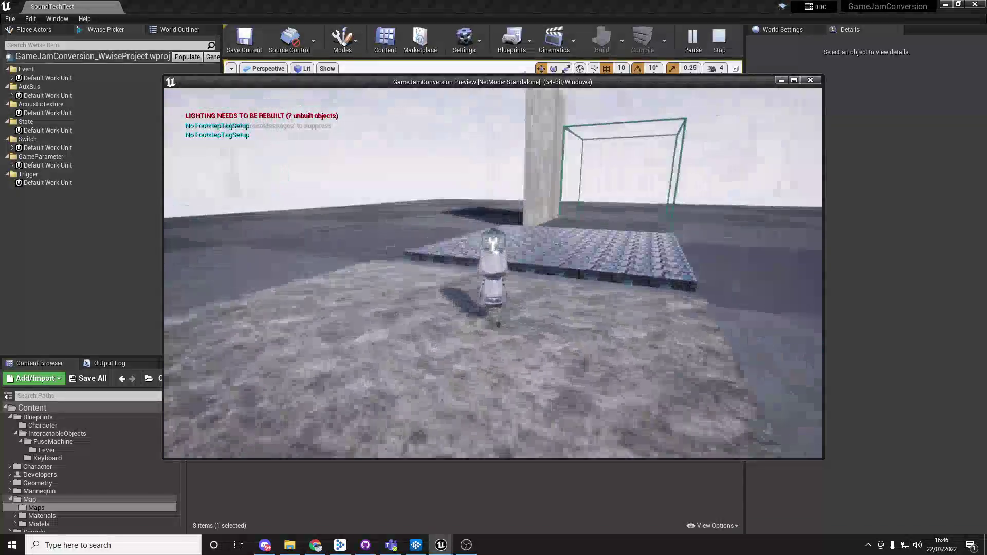
pyautogui.press('w')
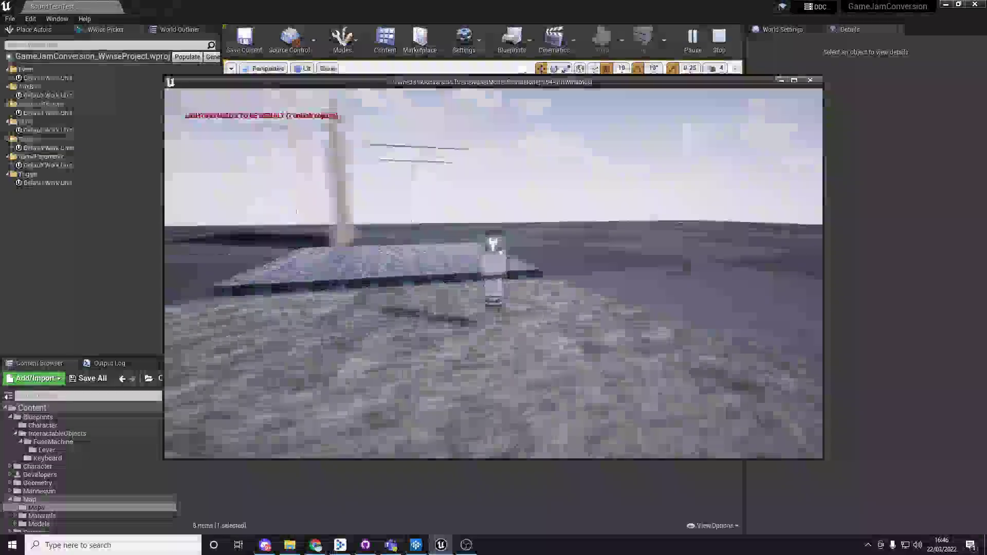
pyautogui.press('w')
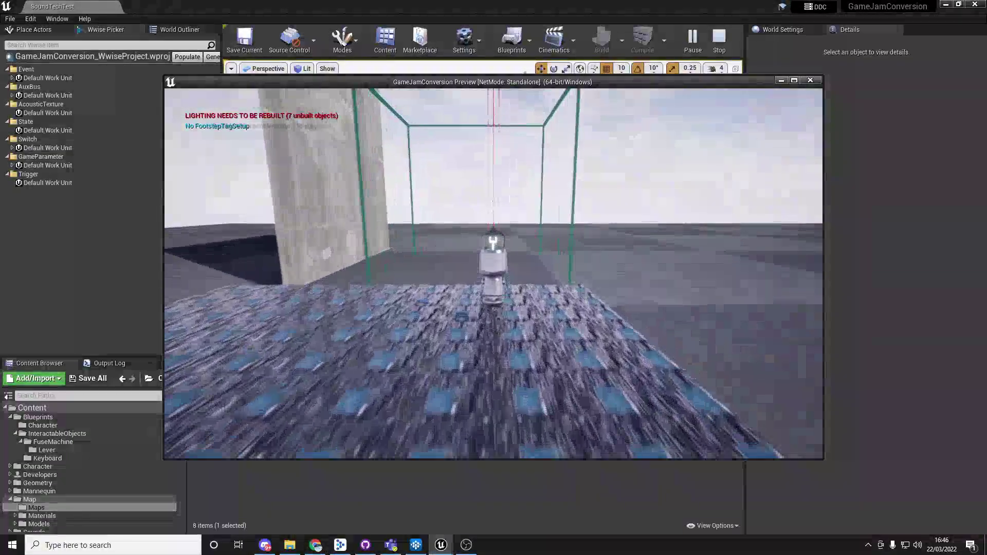
pyautogui.press('w')
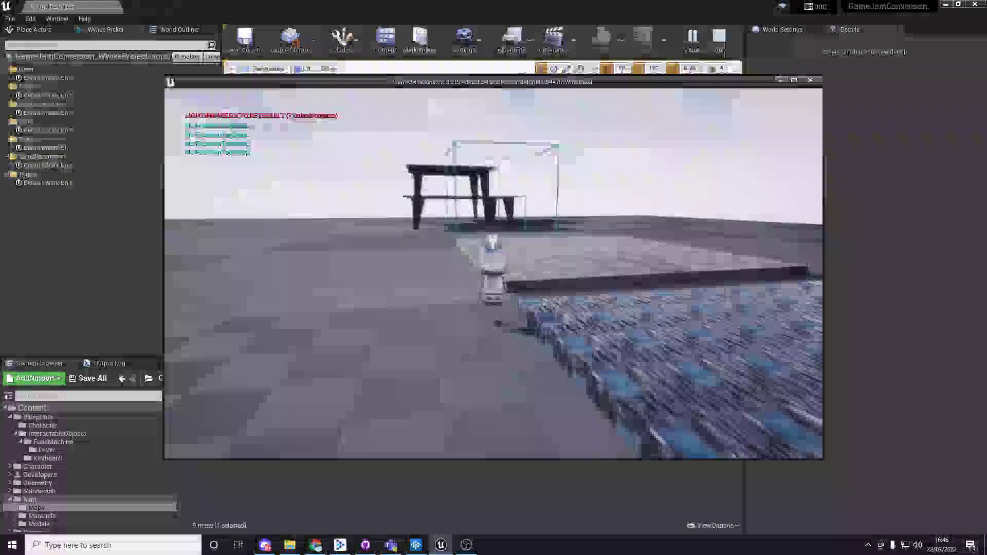
pyautogui.press('w')
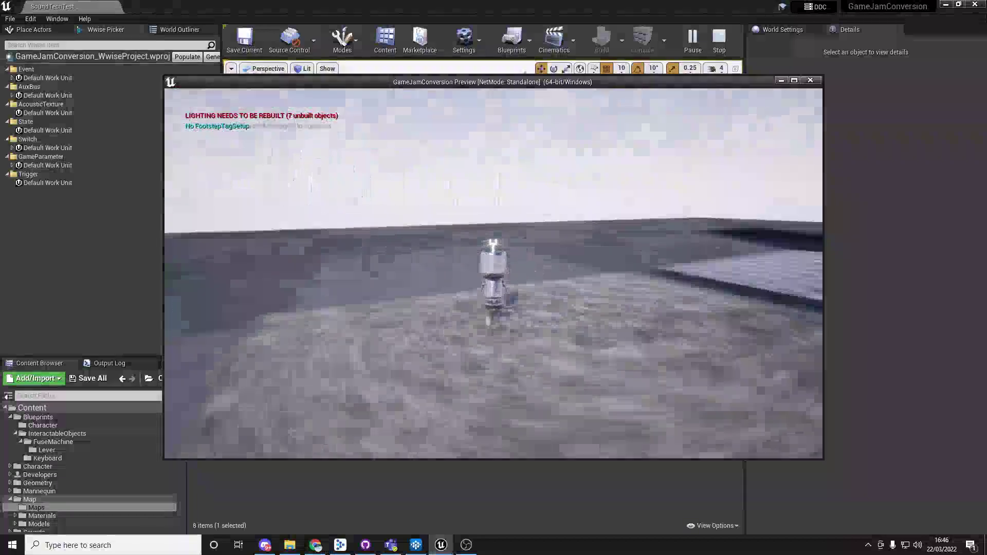
pyautogui.press('w')
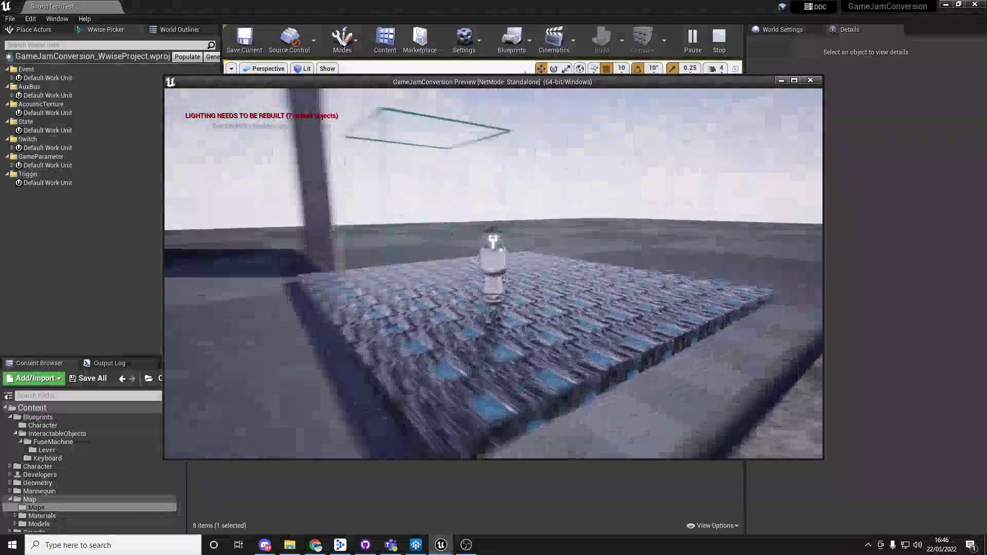
pyautogui.press('w')
pyautogui.press('w')
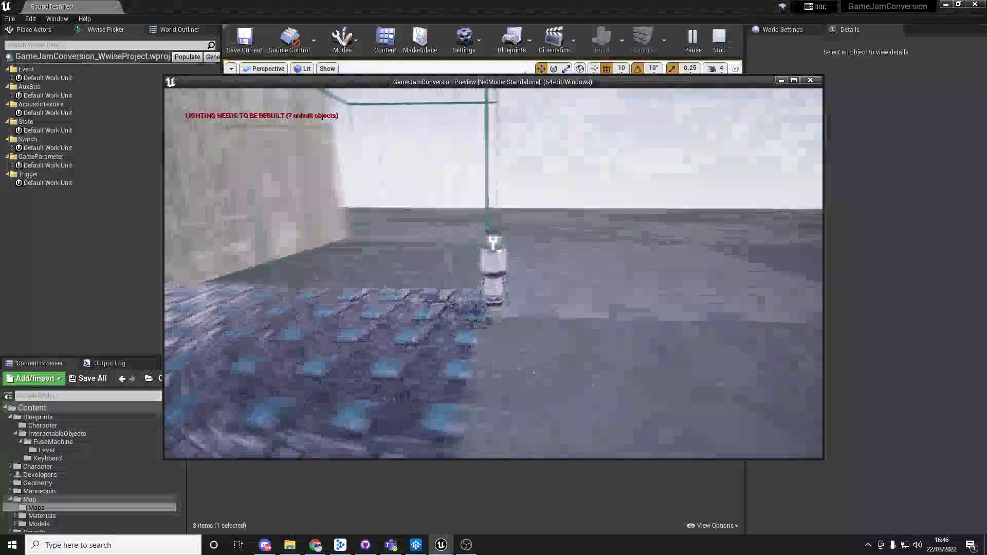
pyautogui.press('w')
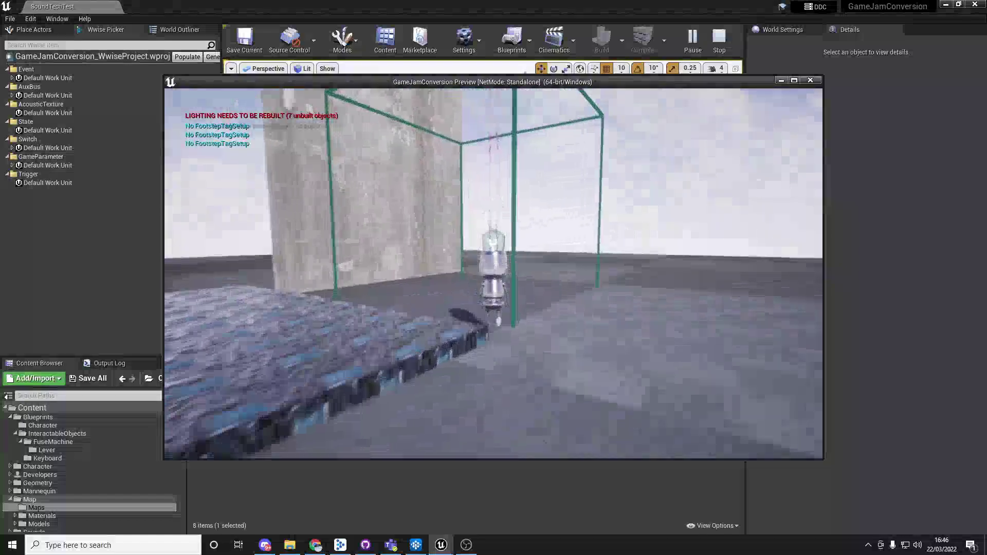
pyautogui.press('w')
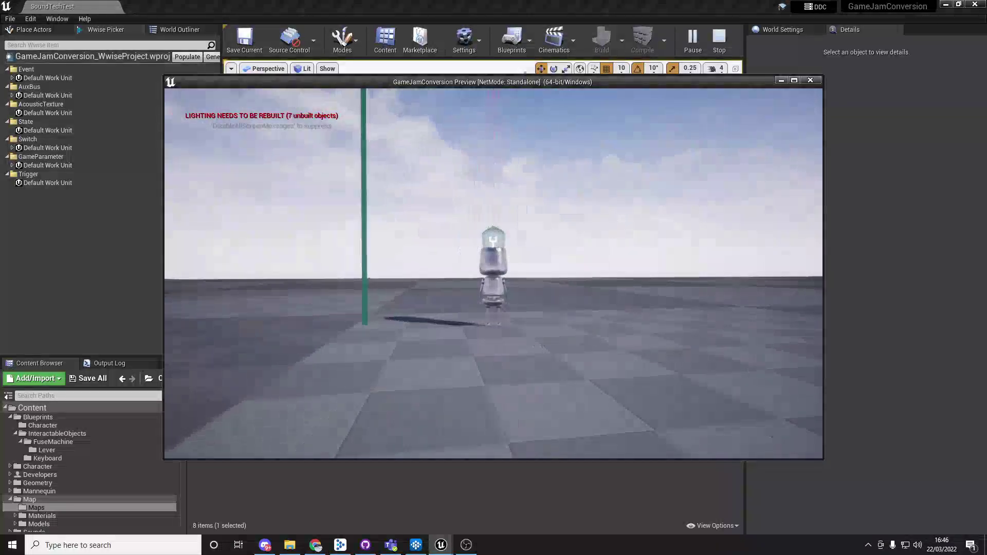
# Walk around the concrete wall to the table and platform, then end the preview and switch to Wwise.
pyautogui.press('w')
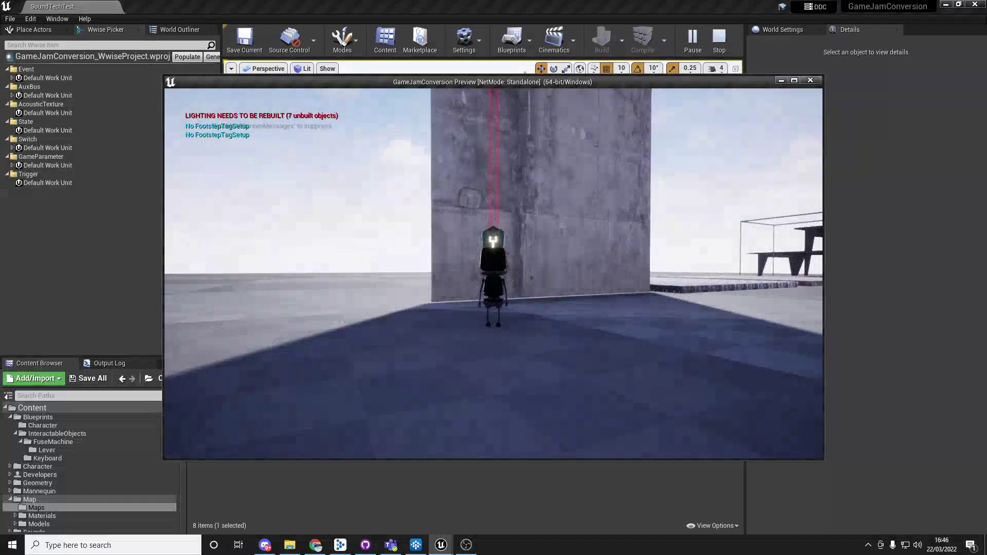
pyautogui.press('w')
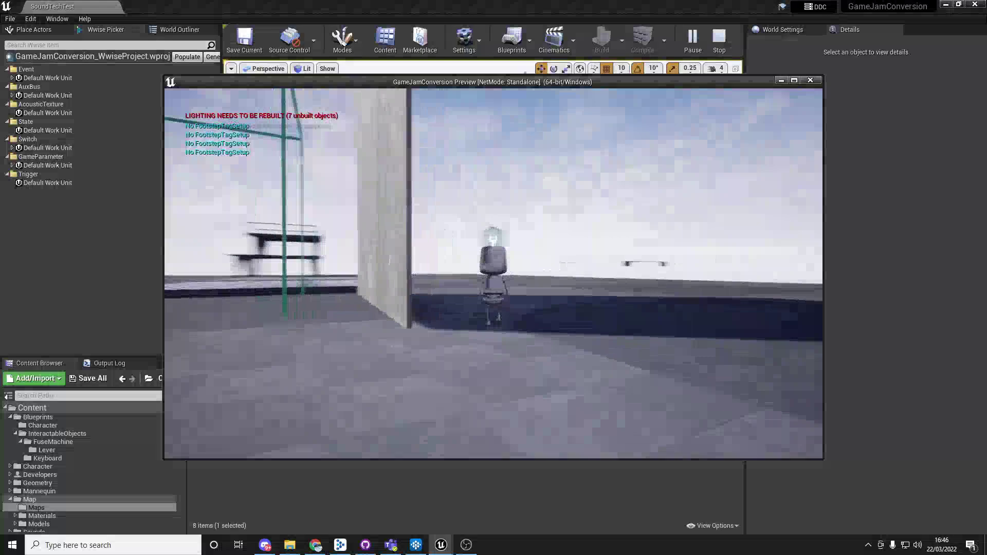
pyautogui.press('w')
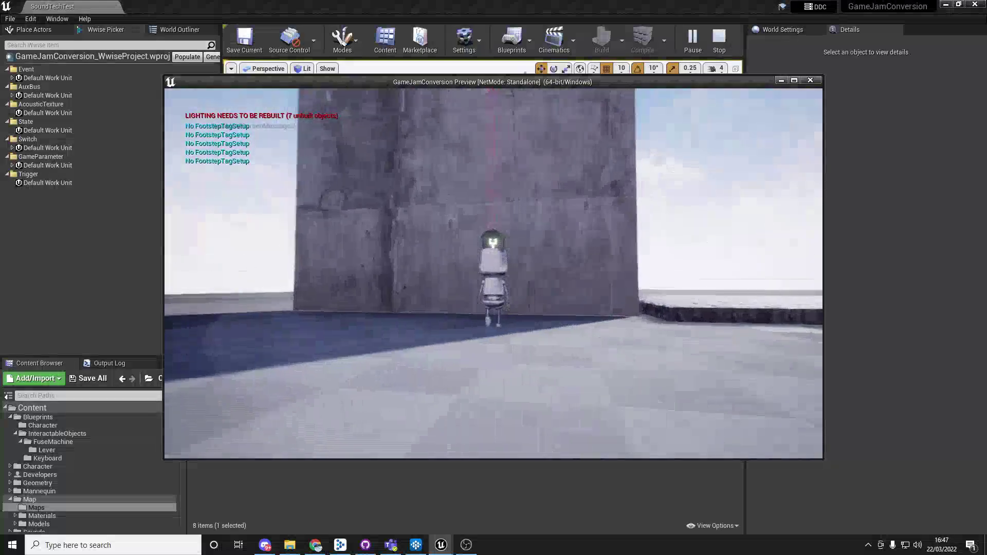
pyautogui.press('w')
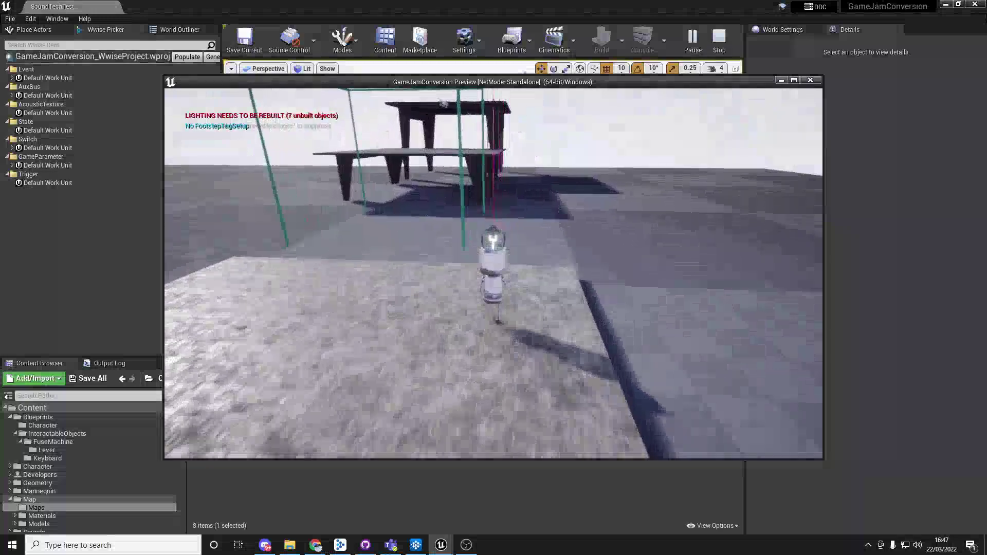
pyautogui.press('w')
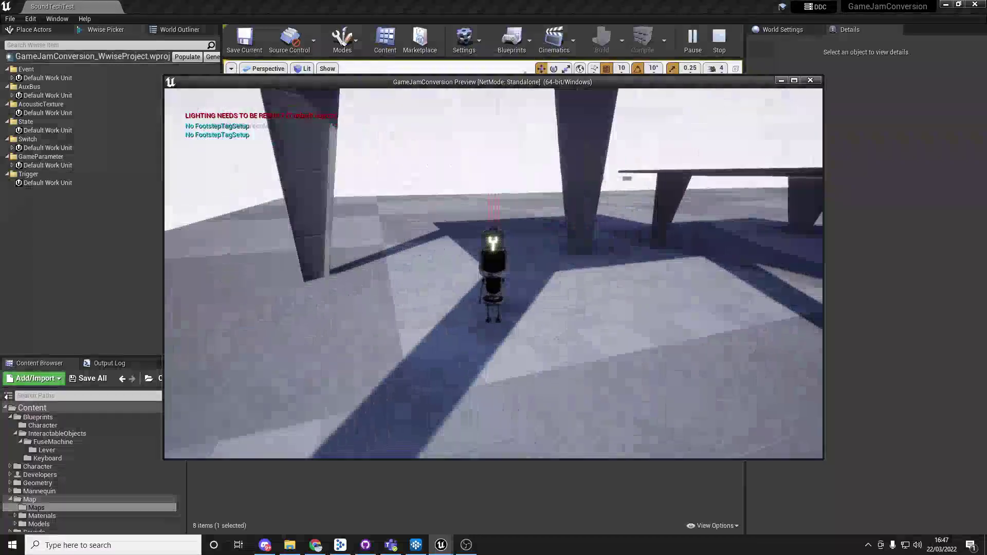
pyautogui.press('Escape')
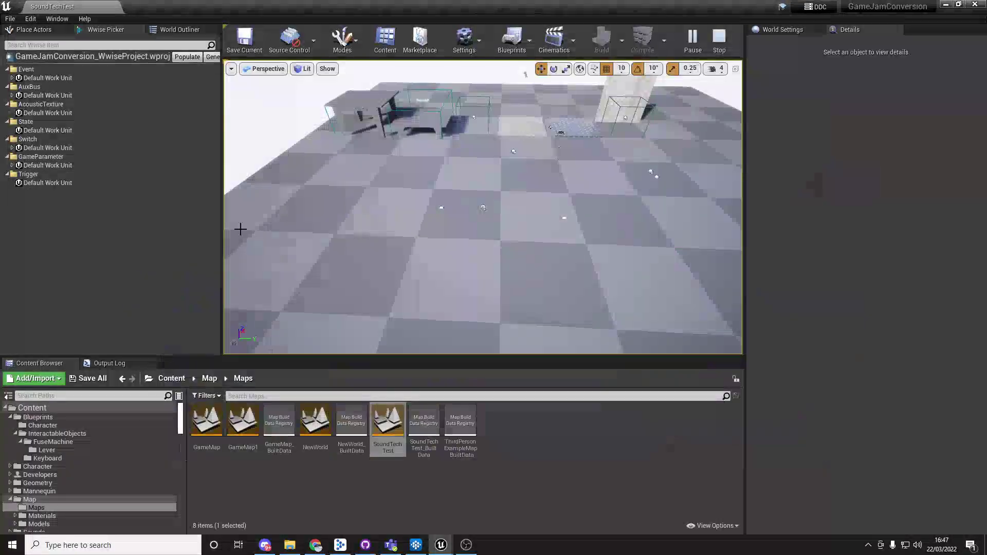
pyautogui.click(415, 545)
pyautogui.scroll(-2, 124, 226)
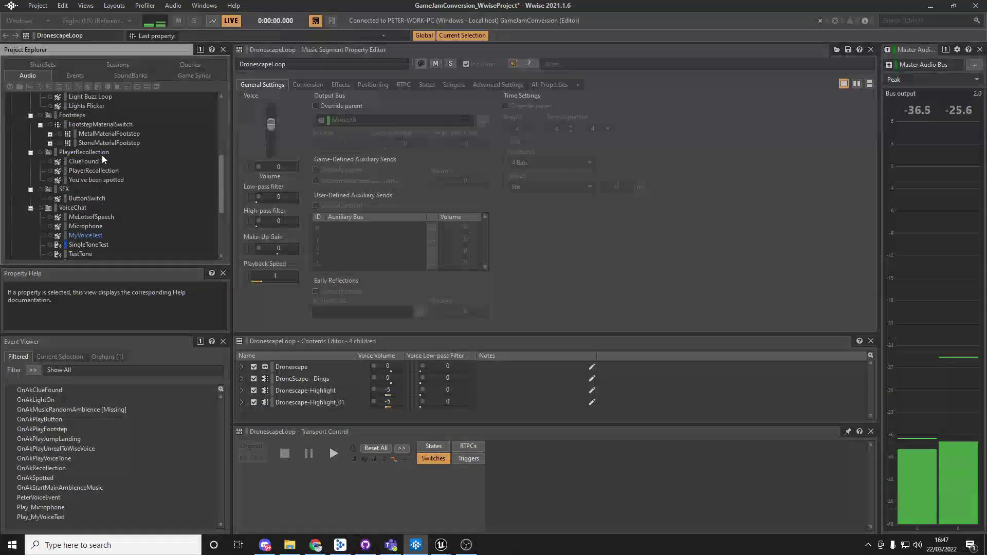
pyautogui.scroll(-2, 102, 154)
pyautogui.scroll(-2, 106, 191)
pyautogui.scroll(2, 115, 191)
pyautogui.scroll(-1, 120, 224)
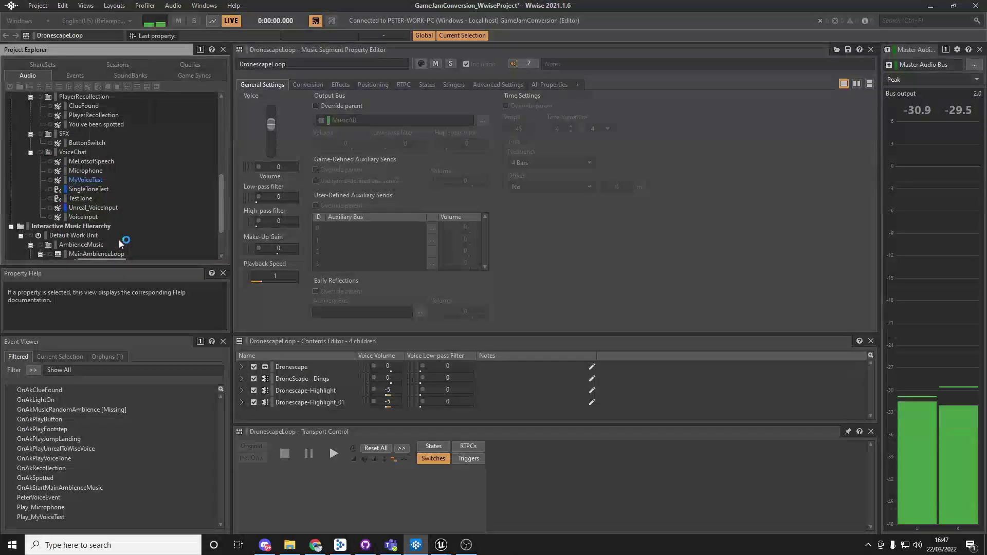
# Raise the SingleToneTest sound's Voice Volume from 0 to 5.
pyautogui.click(94, 193)
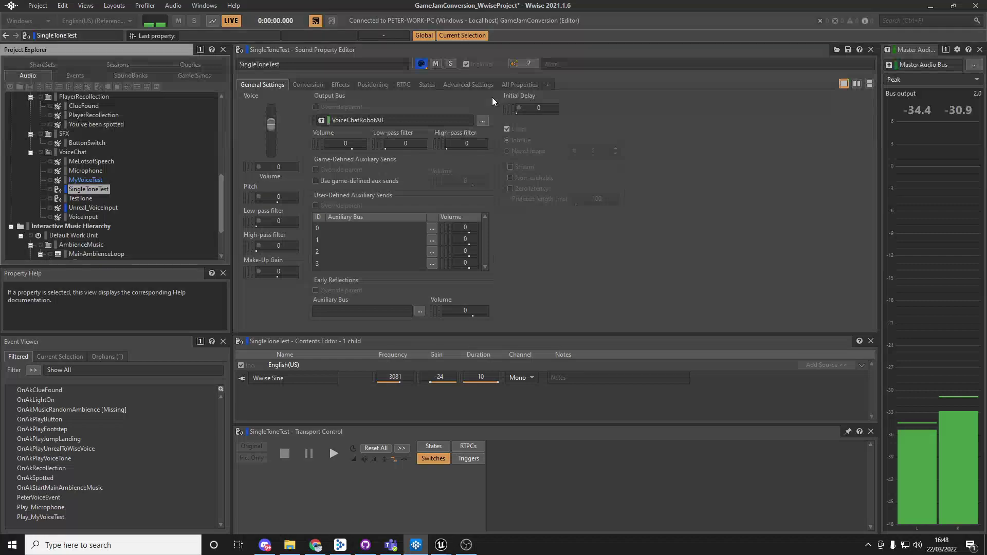
pyautogui.moveTo(271, 123); pyautogui.dragTo(271, 117)
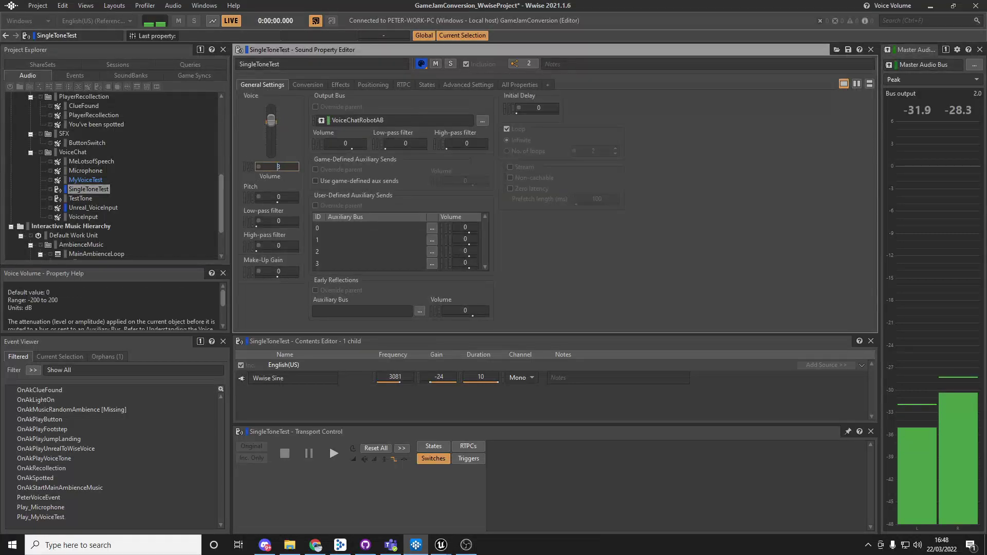
# Put the Wwise Harmonizer Three_Voices preset in SingleToneTest's effect slot 0.
pyautogui.moveTo(440, 545)
pyautogui.click(547, 501)
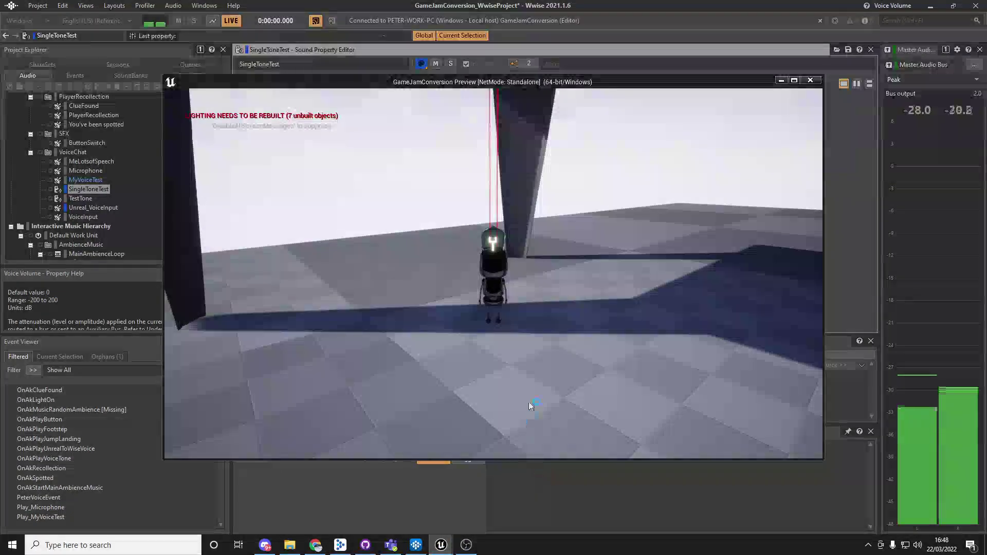
pyautogui.hotkey('alt', 'Tab')
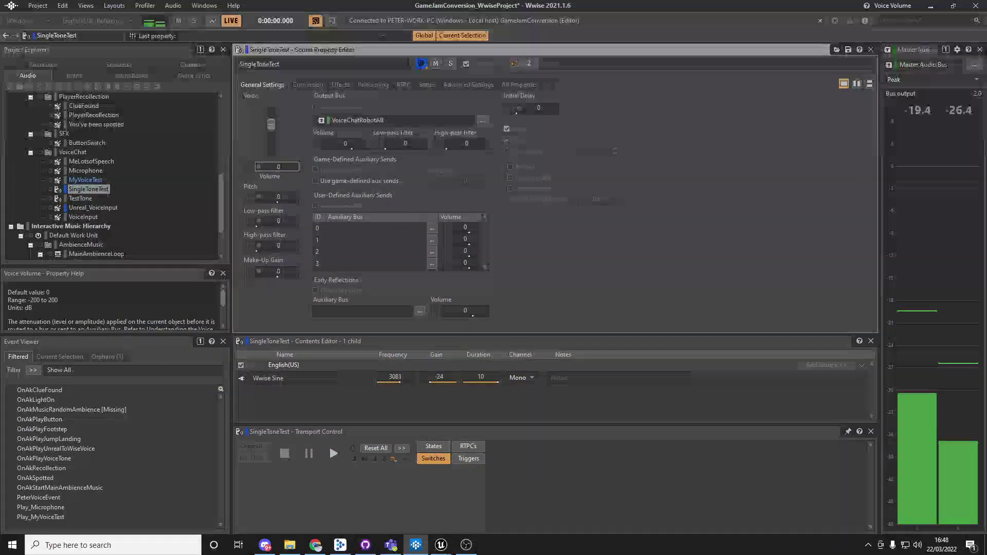
pyautogui.click(340, 84)
pyautogui.click(253, 132)
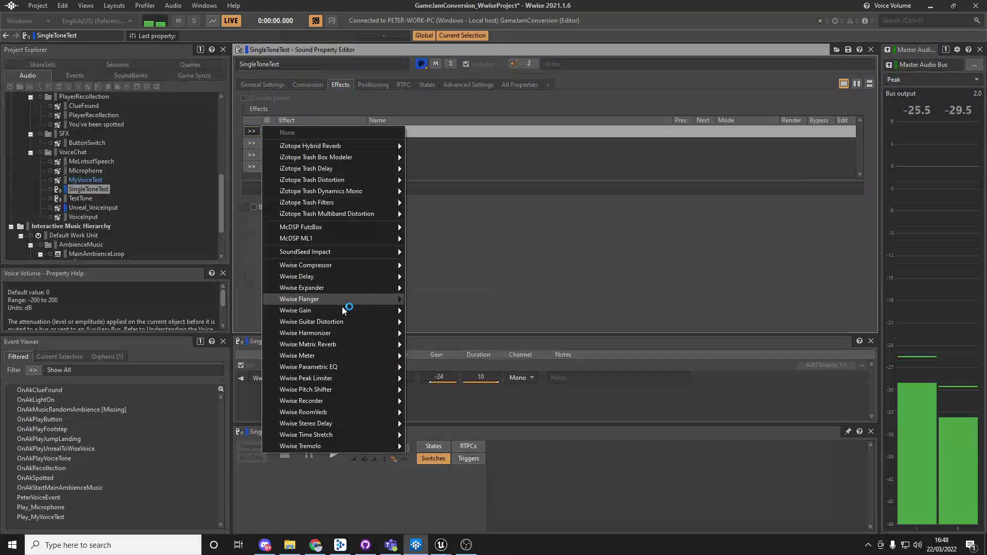
pyautogui.moveTo(306, 333)
pyautogui.moveTo(437, 358)
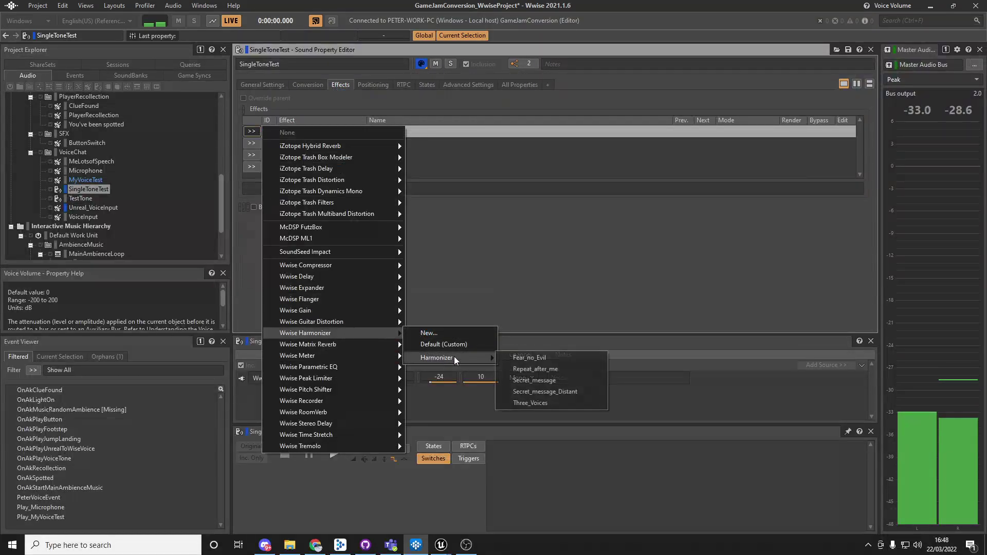
pyautogui.click(554, 402)
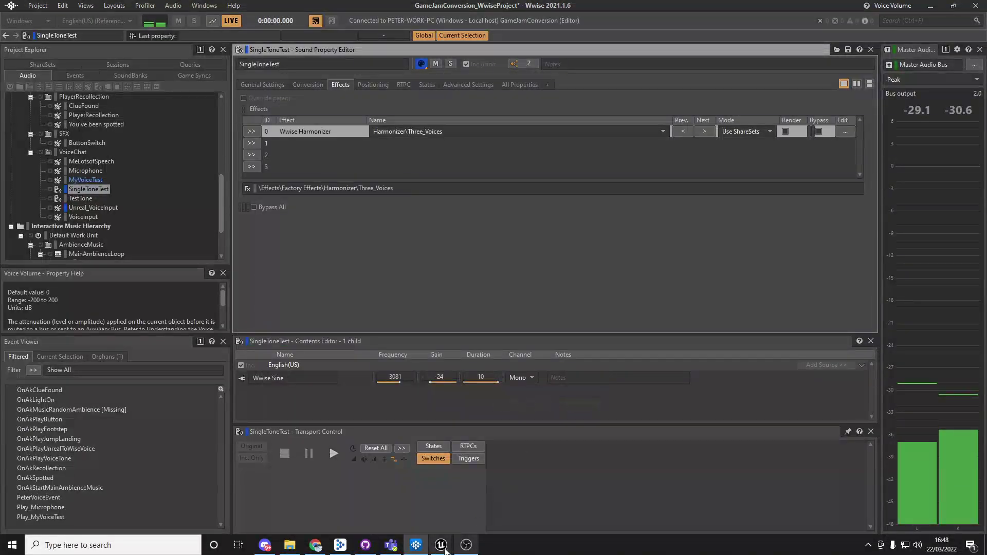
# Listen to the harmonized tone in the game preview twice, returning to Wwise each time.
pyautogui.moveTo(440, 546)
pyautogui.click(546, 497)
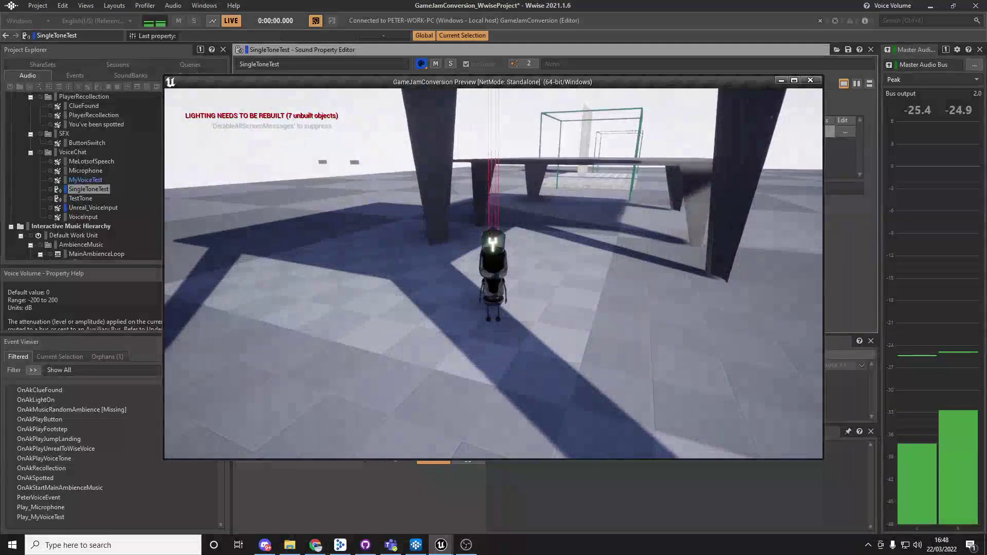
pyautogui.press('Escape')
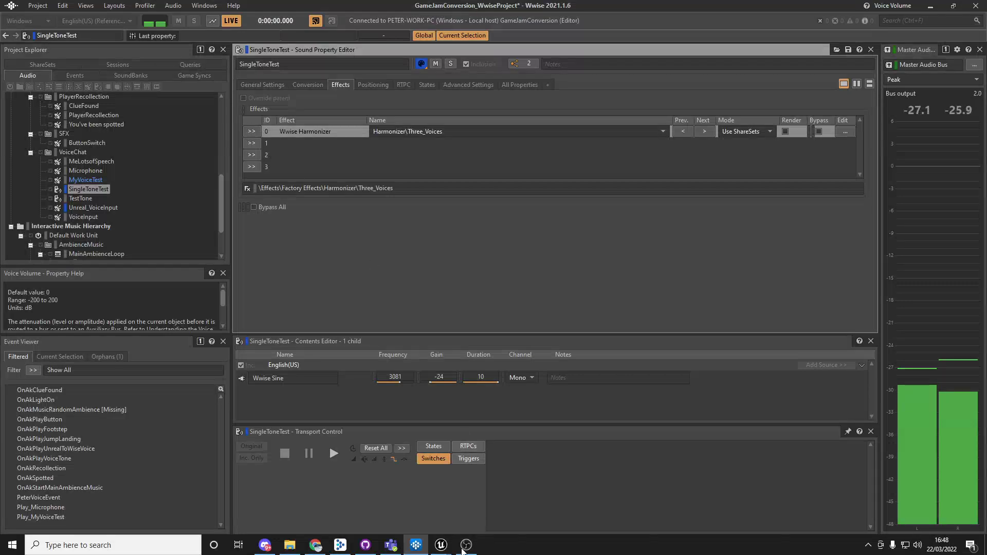
pyautogui.click(443, 490)
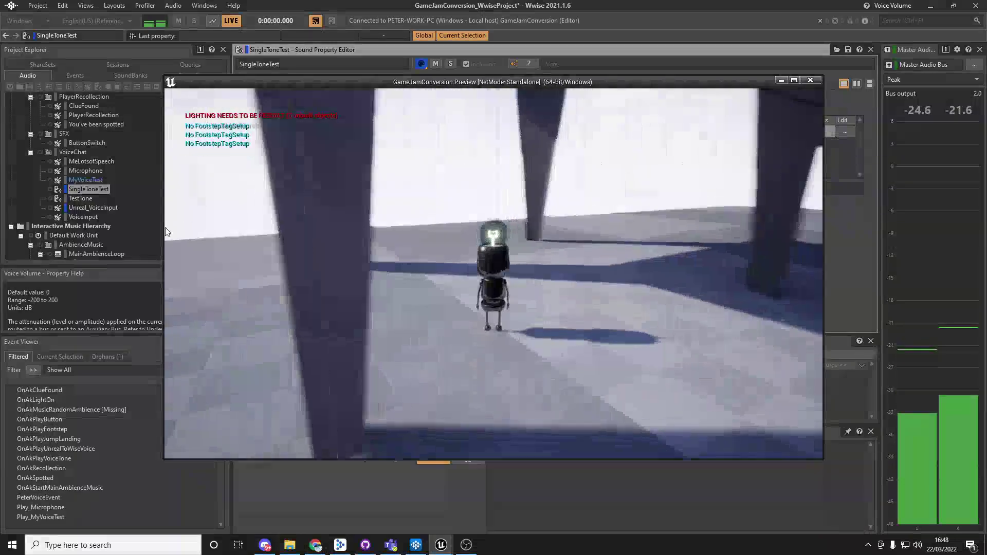
pyautogui.press('Escape')
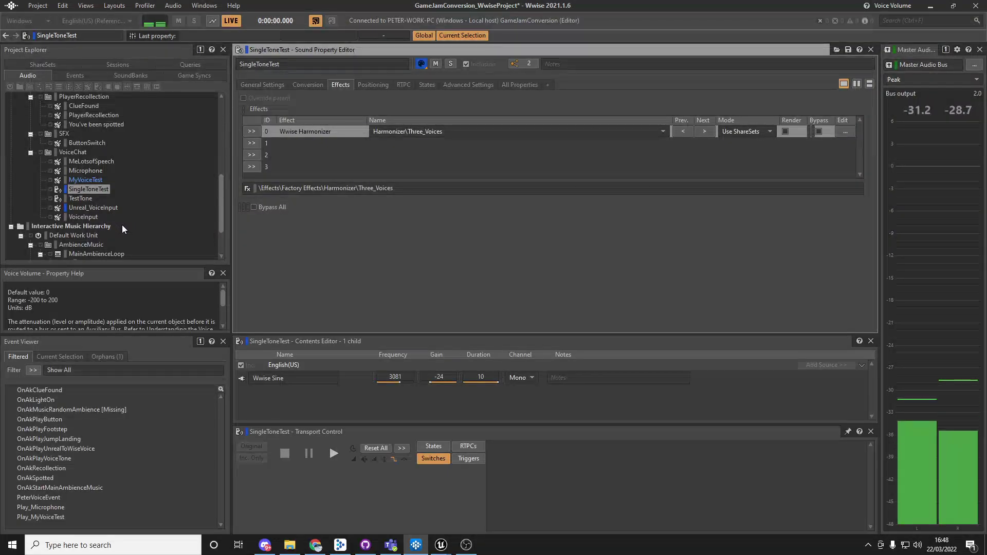
pyautogui.scroll(5, 120, 226)
pyautogui.scroll(5, 113, 214)
pyautogui.scroll(5, 113, 215)
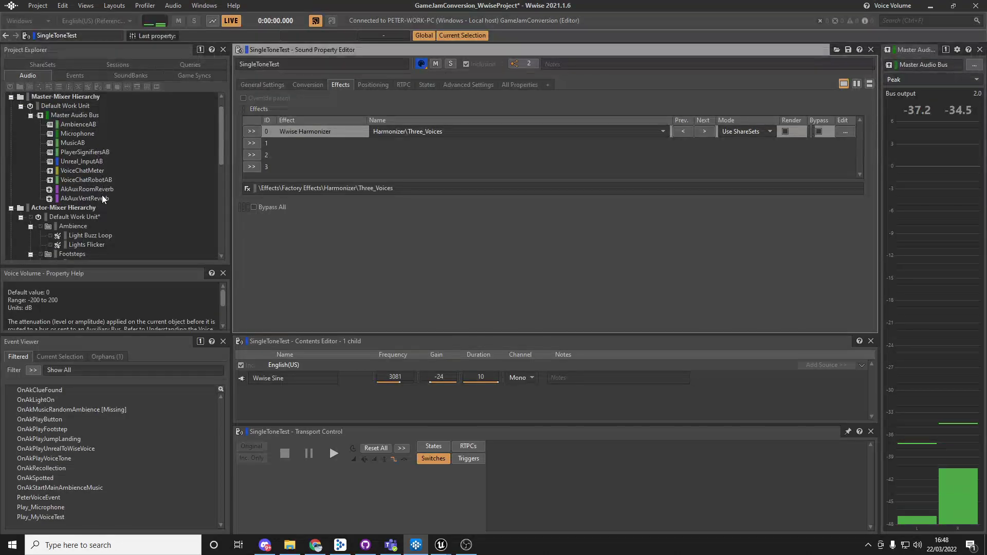
# Drag the VoiceChatRobotAB Bus Volume down to -22 and check the quieter bus in the game.
pyautogui.click(94, 180)
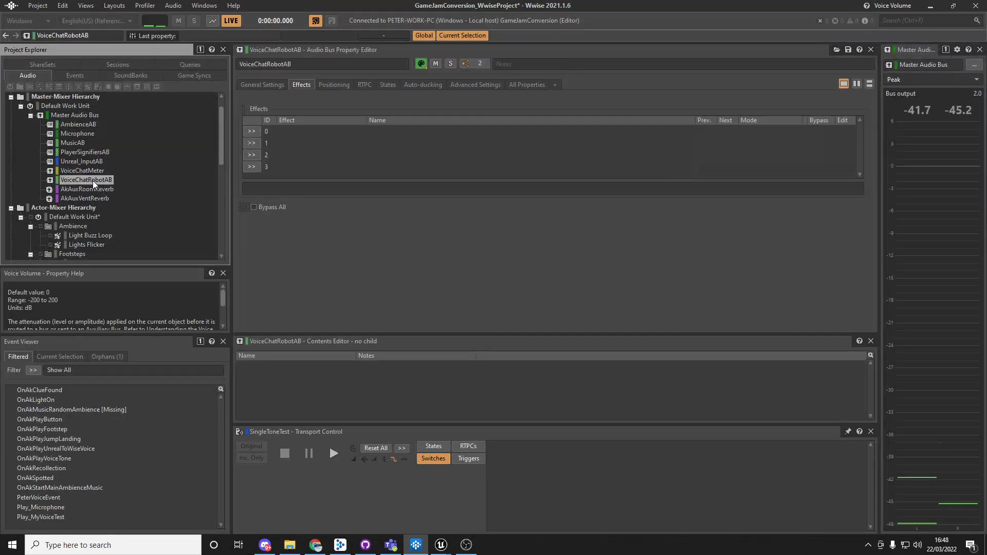
pyautogui.click(267, 85)
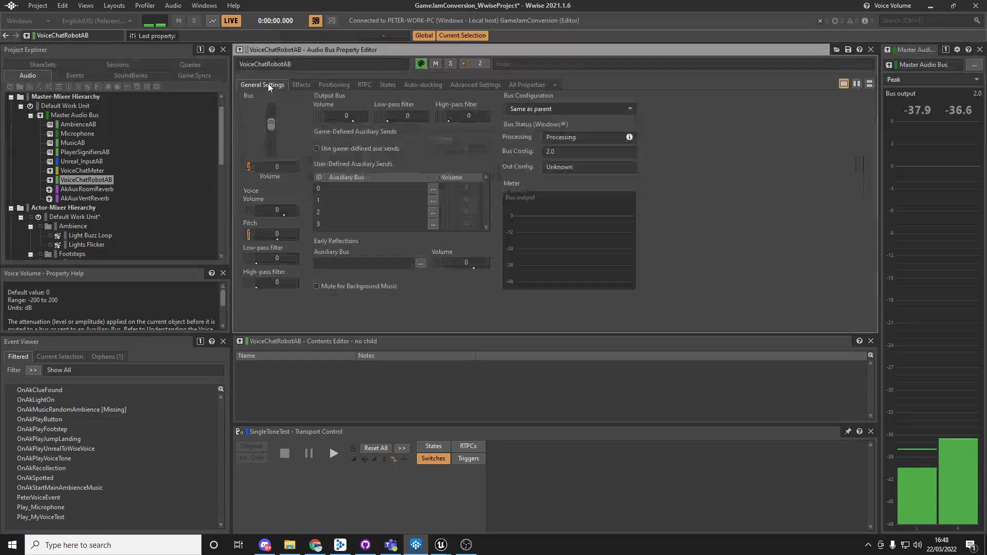
pyautogui.moveTo(272, 124); pyautogui.dragTo(271, 142)
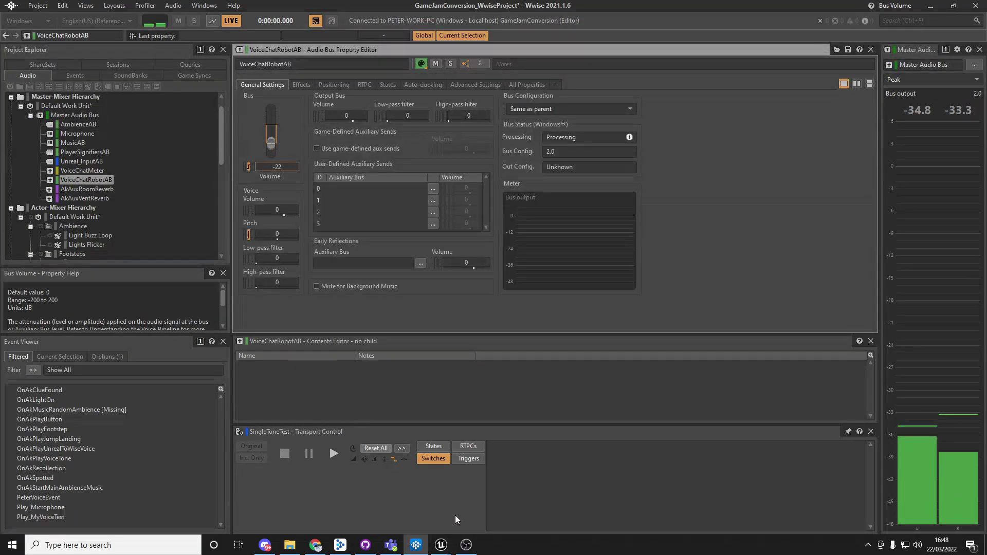
pyautogui.click(531, 467)
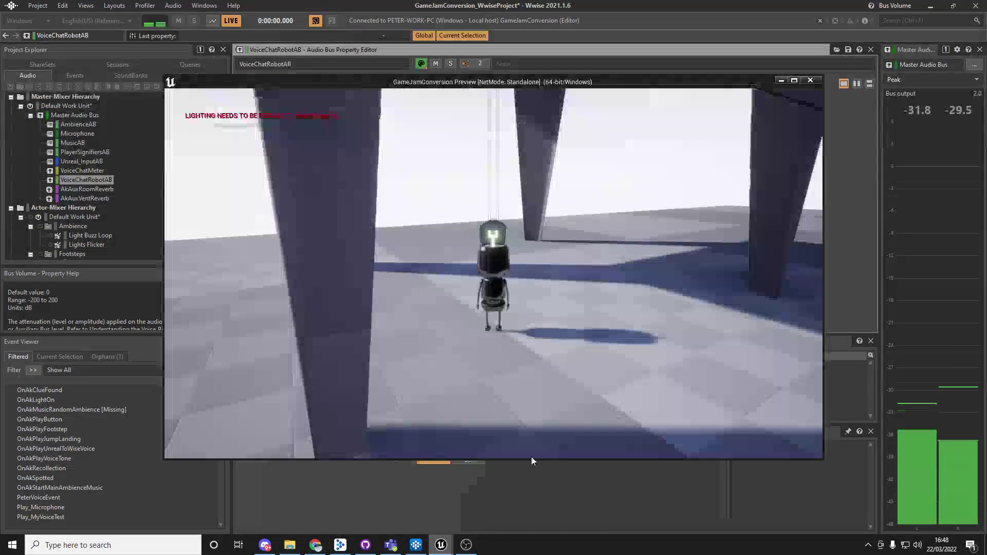
pyautogui.hotkey('alt', 'Tab')
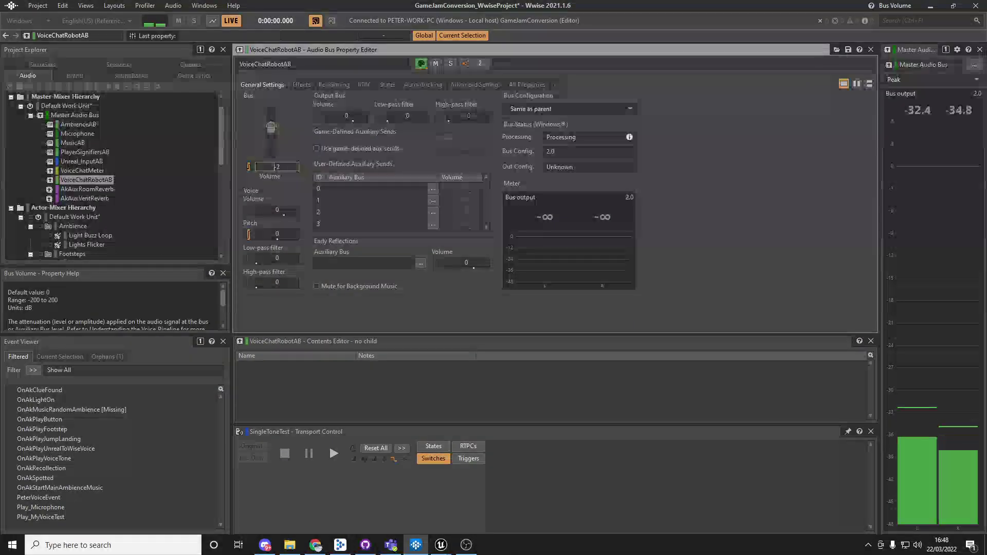
# Add the Harmonizer Three_Voices preset to effect slot 0 of the VoiceChatRobotAB bus.
pyautogui.click(301, 84)
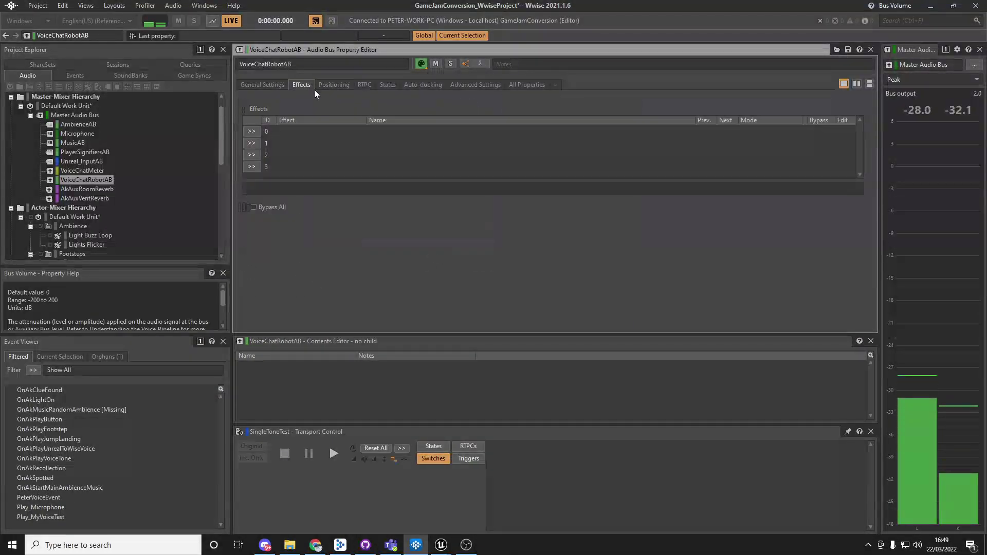
pyautogui.click(252, 134)
pyautogui.moveTo(306, 333)
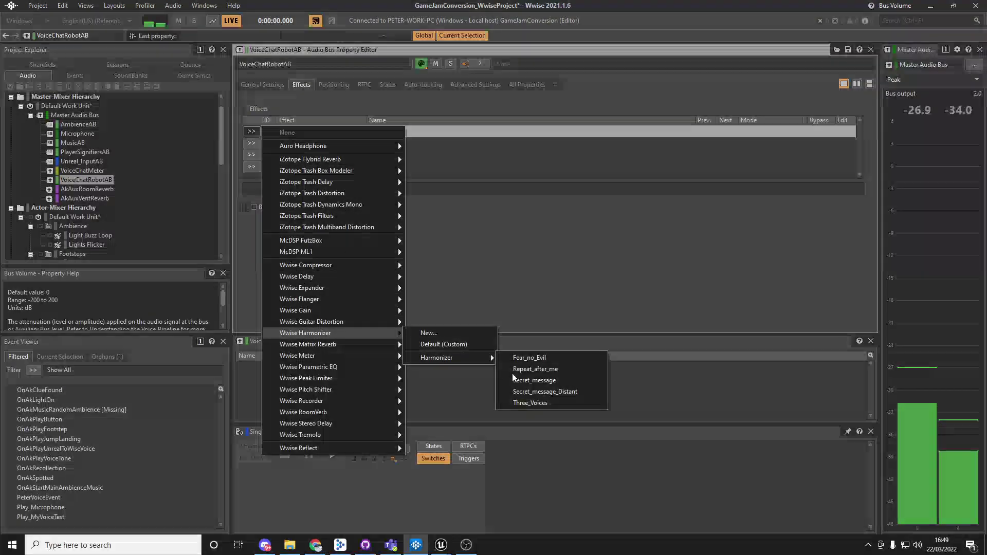
pyautogui.click(549, 400)
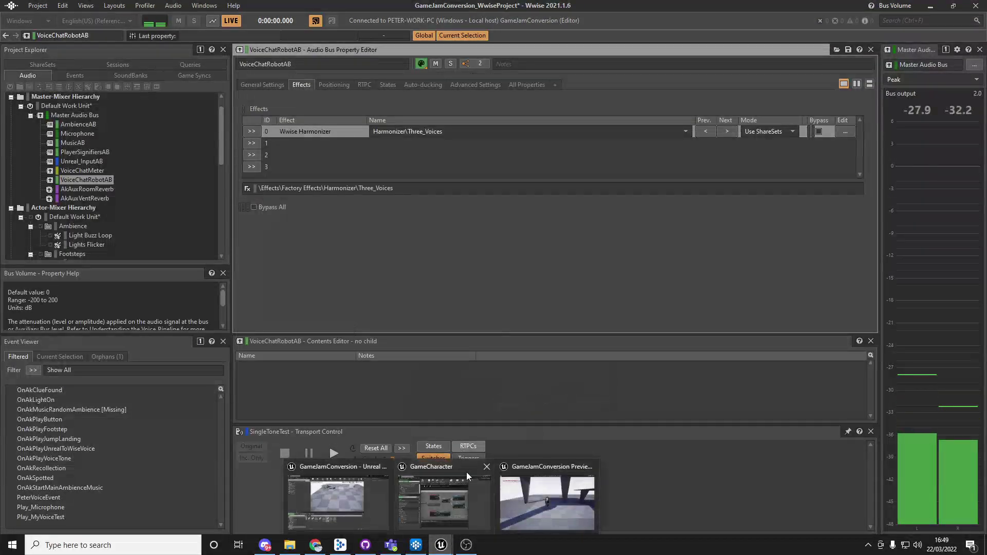
# Test the bus Harmonizer in the game preview twice, then bring the Unreal editor forward.
pyautogui.click(552, 505)
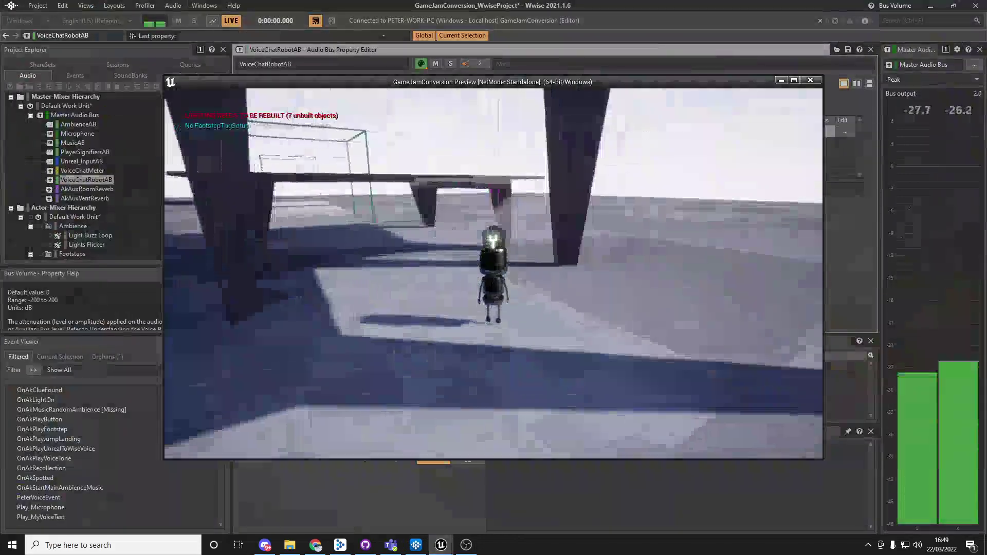
pyautogui.press('Escape')
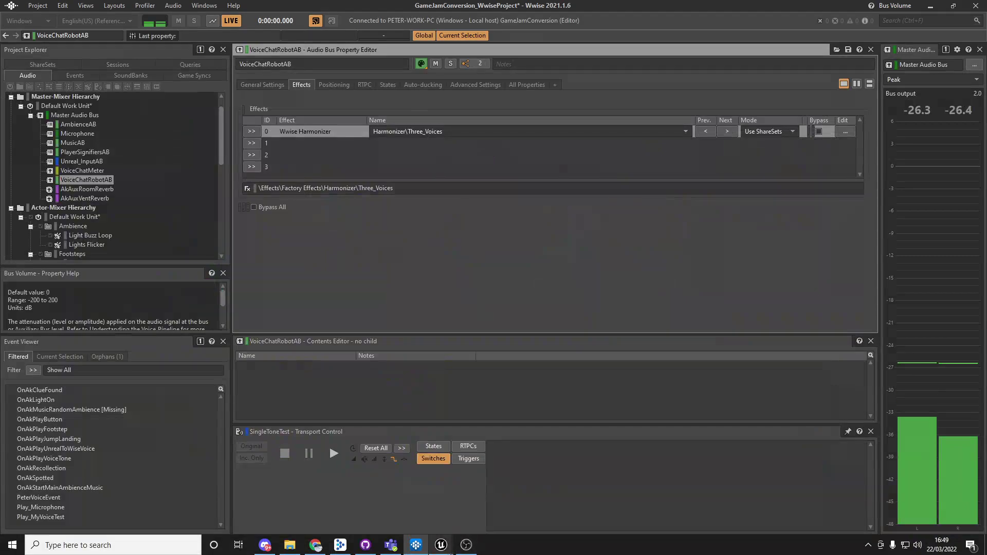
pyautogui.moveTo(466, 545)
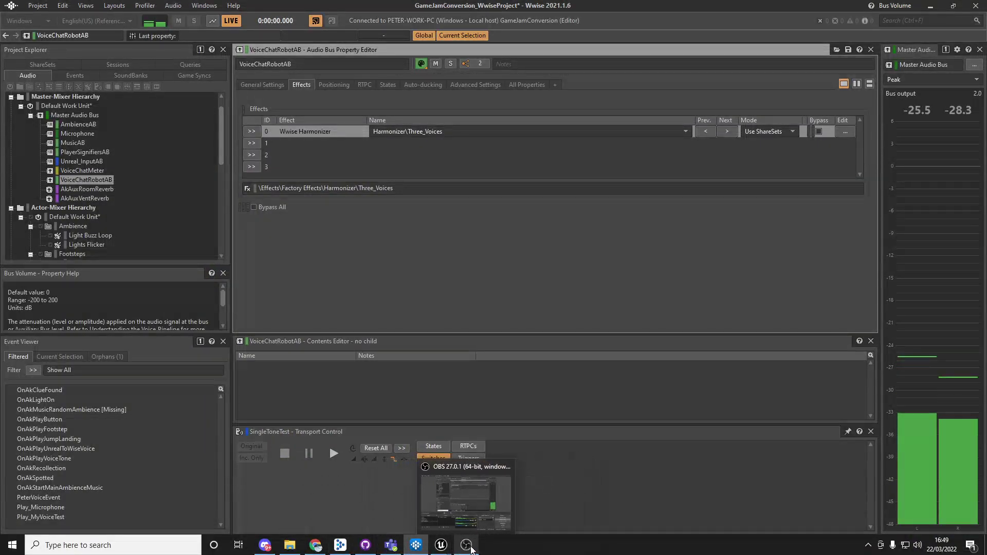
pyautogui.click(528, 493)
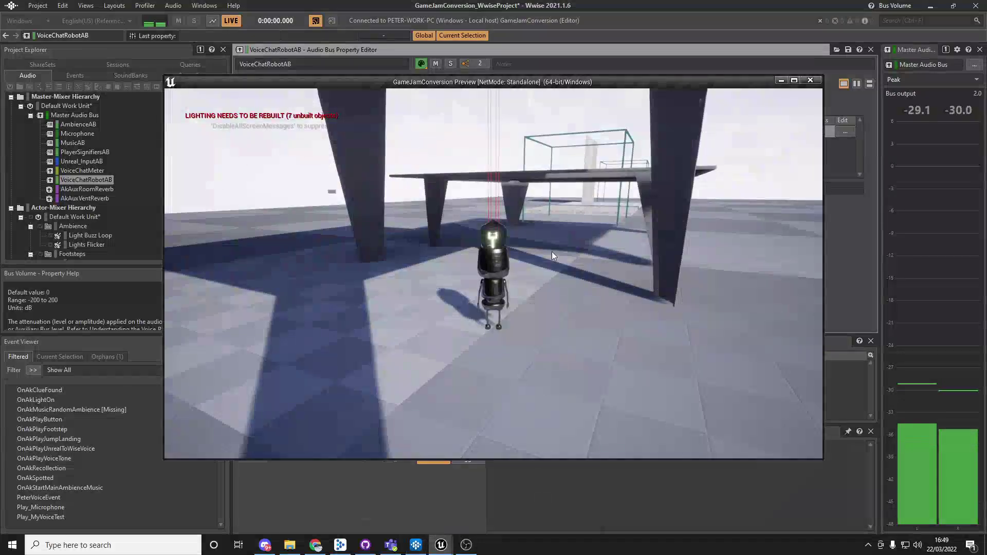
pyautogui.press('Escape')
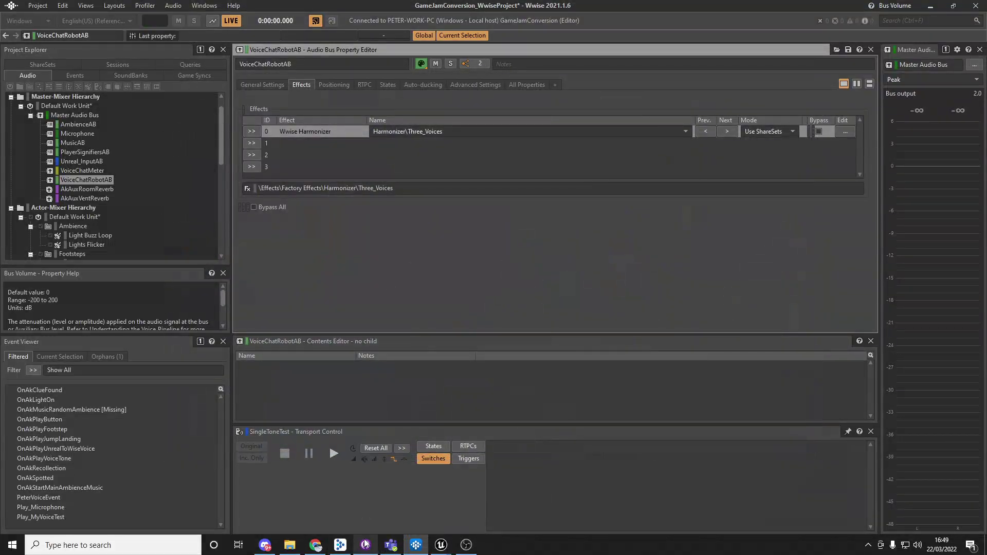
pyautogui.moveTo(365, 546)
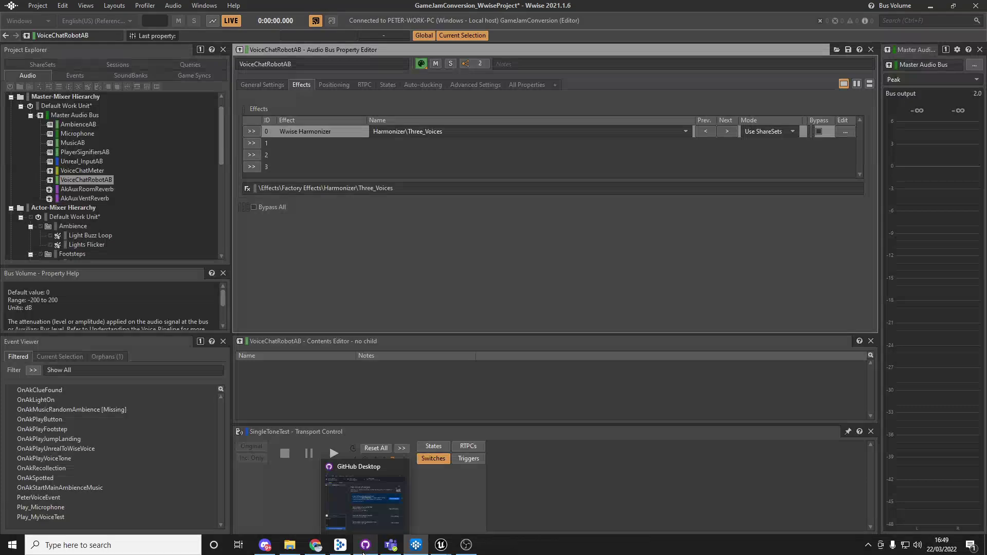
pyautogui.click(346, 553)
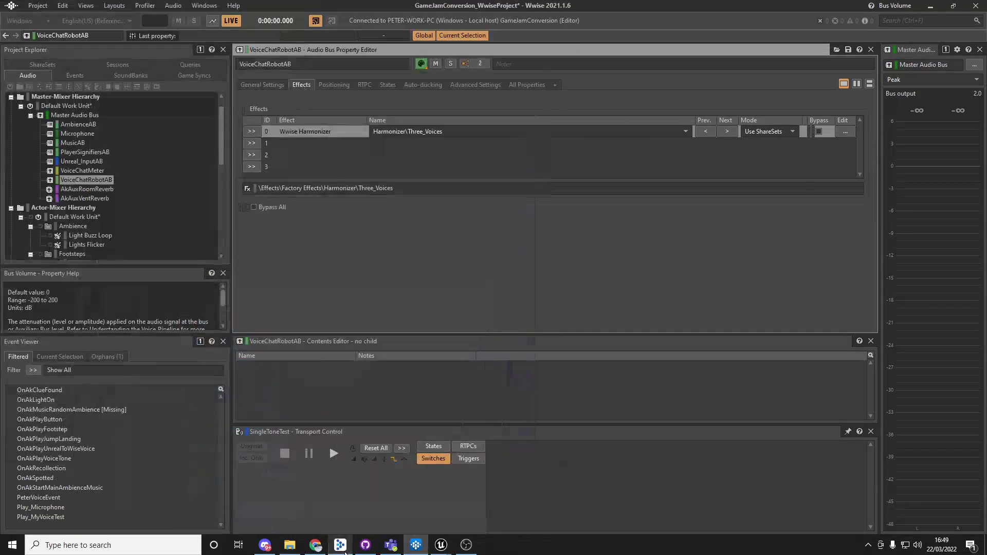
pyautogui.moveTo(440, 545)
pyautogui.click(390, 494)
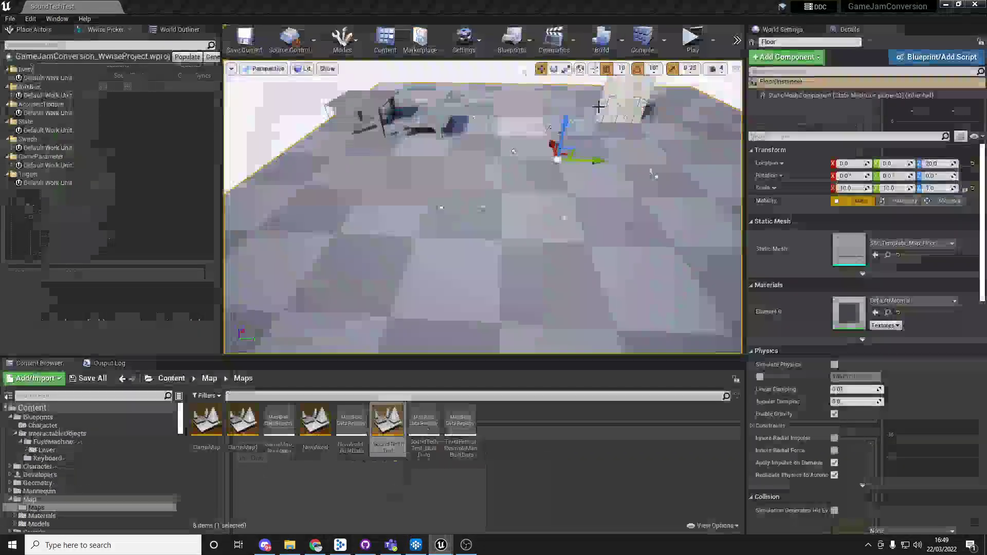
pyautogui.click(692, 37)
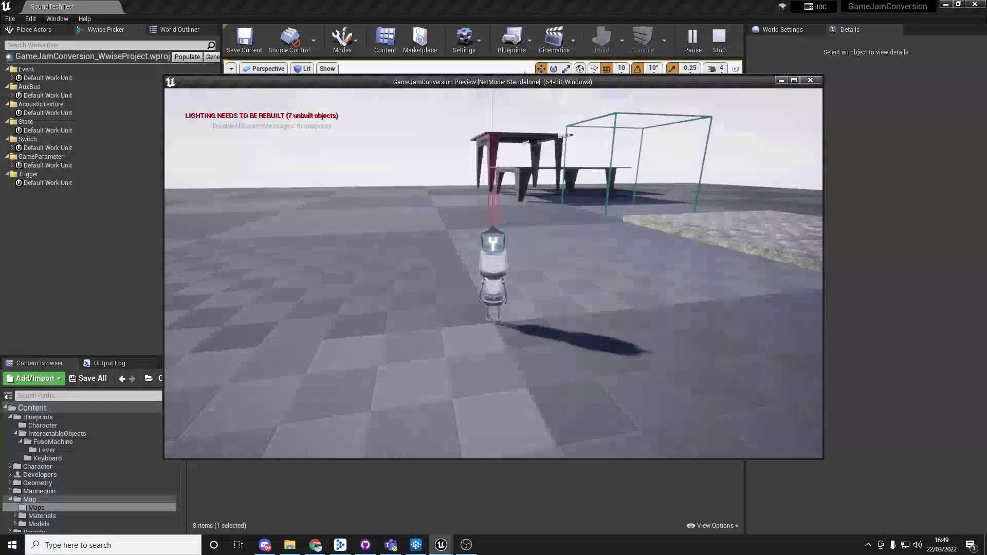
pyautogui.press('Escape')
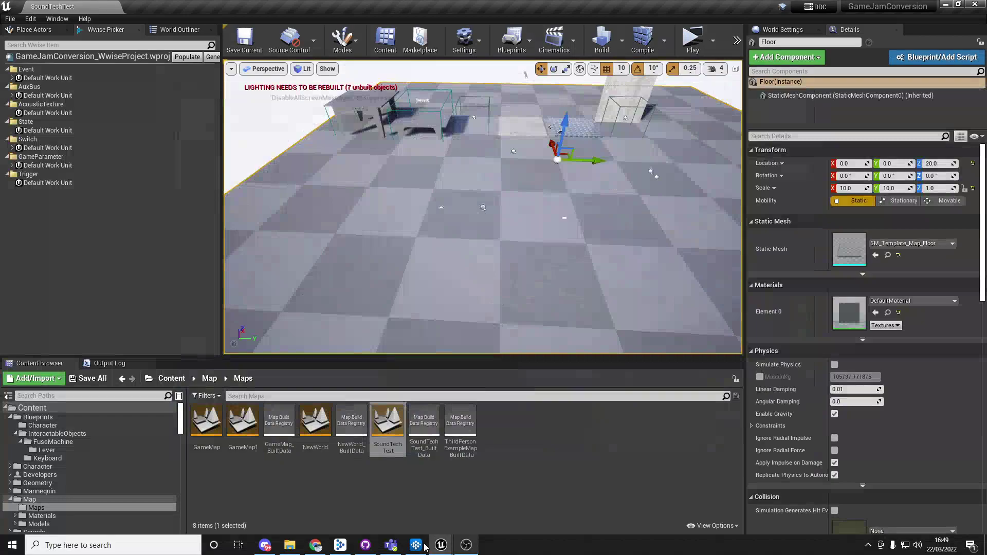
pyautogui.click(417, 545)
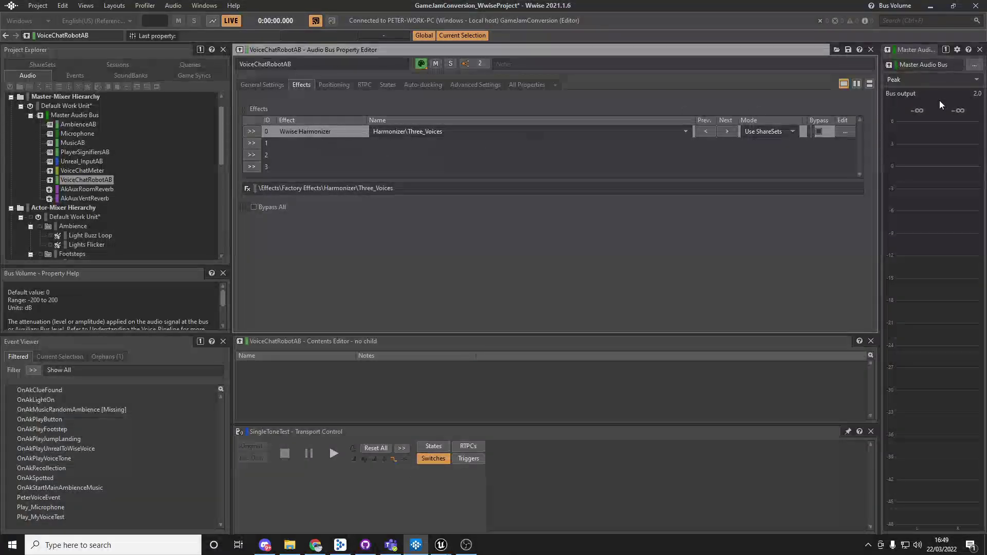
# Set effect slot 0 to None on VoiceChatRobotAB and SingleToneTest, then switch to Unreal.
pyautogui.click(250, 132)
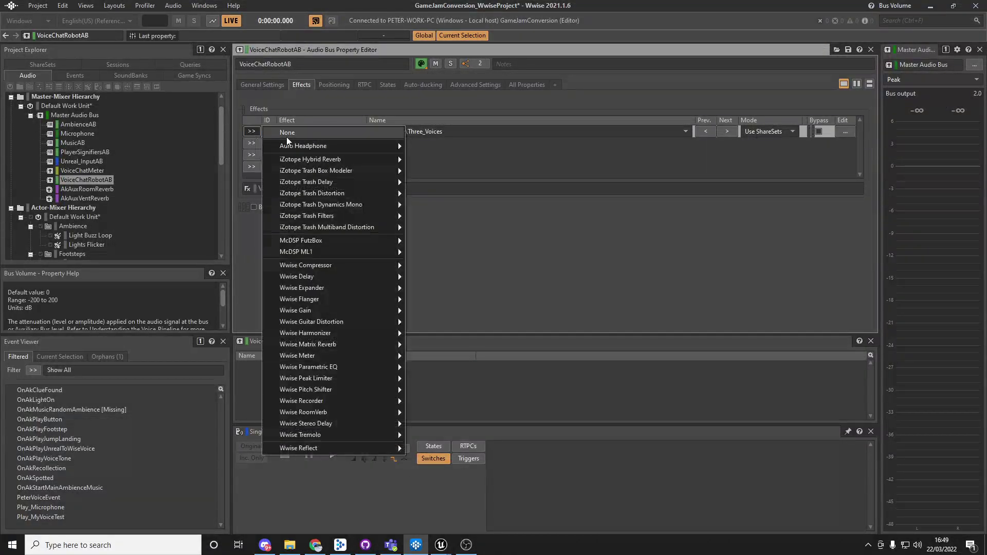
pyautogui.click(287, 137)
pyautogui.scroll(-5, 79, 198)
pyautogui.scroll(-4, 79, 198)
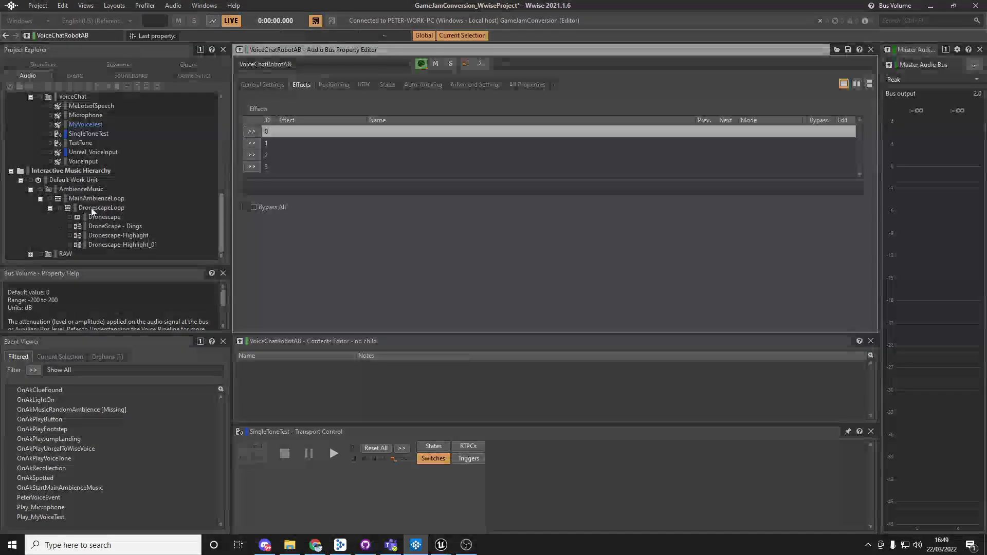
pyautogui.click(89, 134)
pyautogui.click(252, 131)
pyautogui.click(287, 135)
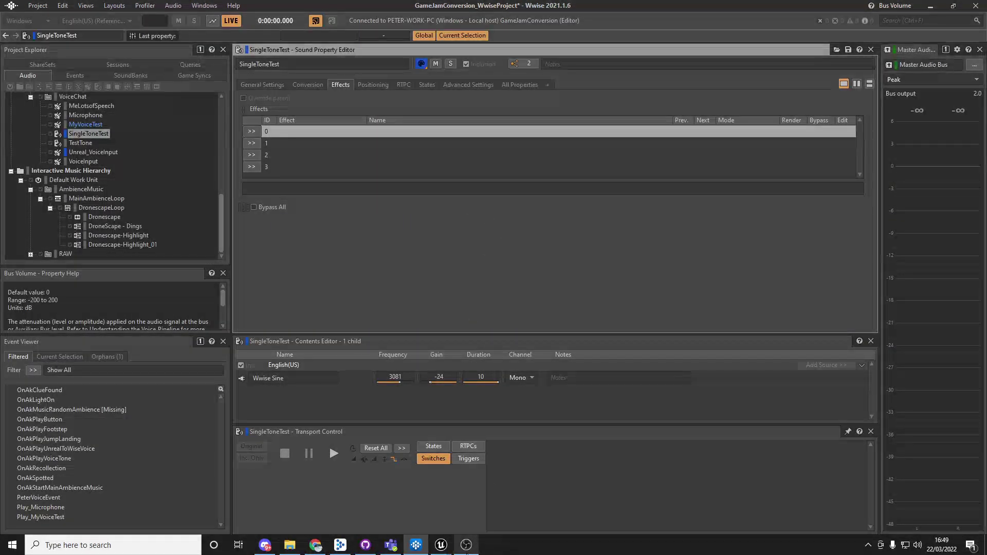
pyautogui.moveTo(441, 545)
pyautogui.click(506, 510)
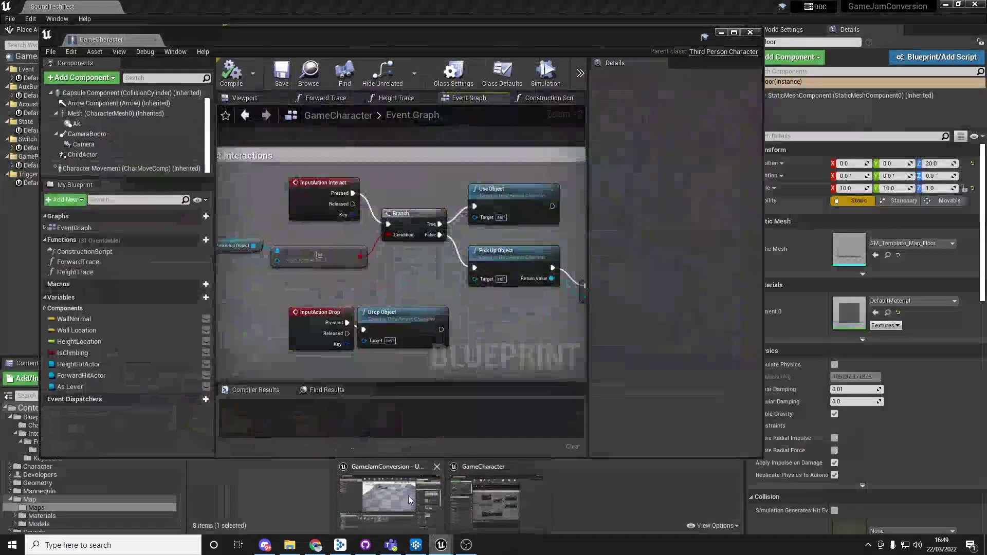